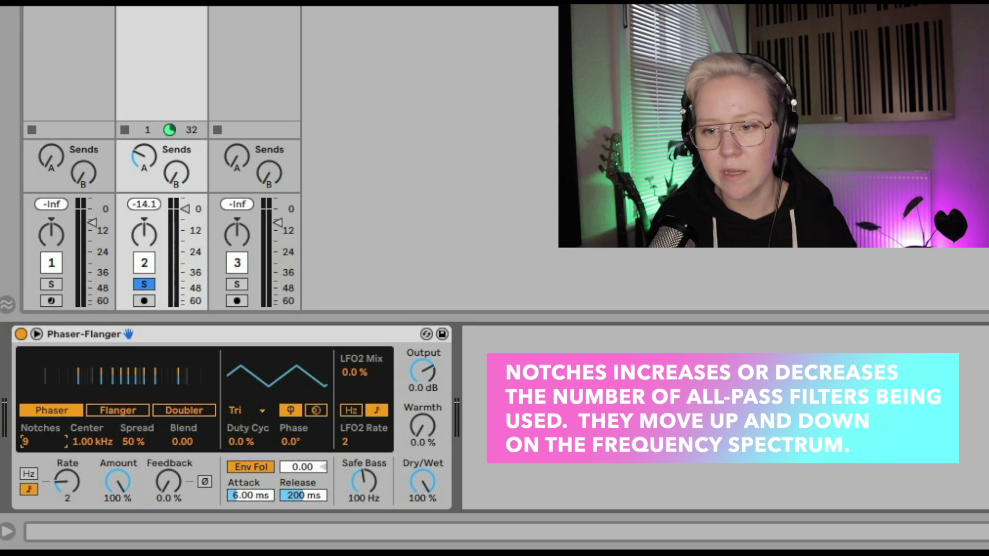
- Set the Phaser's Notches to 14, try Center near 17 kHz and return it to 1.00 kHz
mouse_move(25, 441)
mouse_down()
mouse_move(24, 420)
mouse_move(36, 441)
mouse_up()
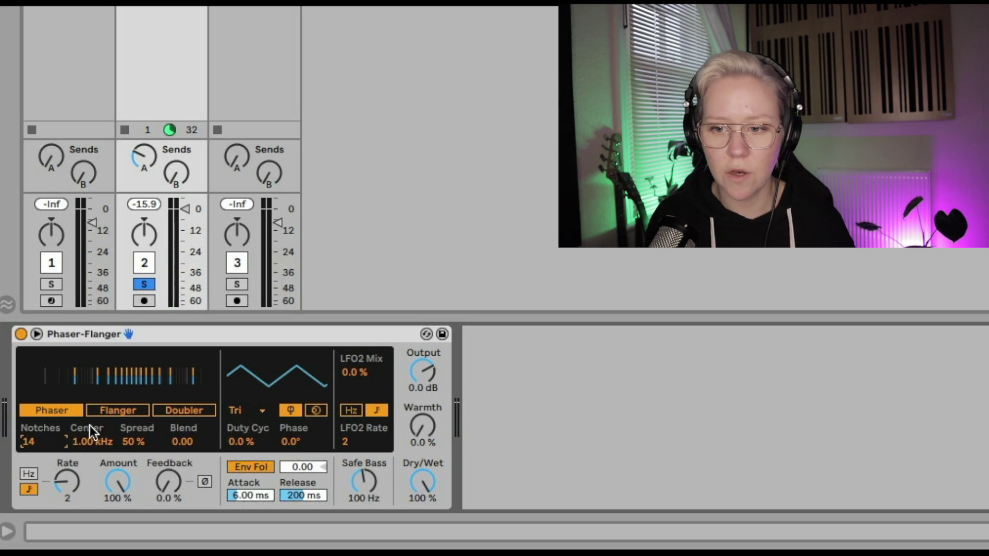
mouse_move(93, 445)
mouse_down()
mouse_move(94, 397)
mouse_move(94, 453)
mouse_move(94, 391)
mouse_move(92, 443)
mouse_up()
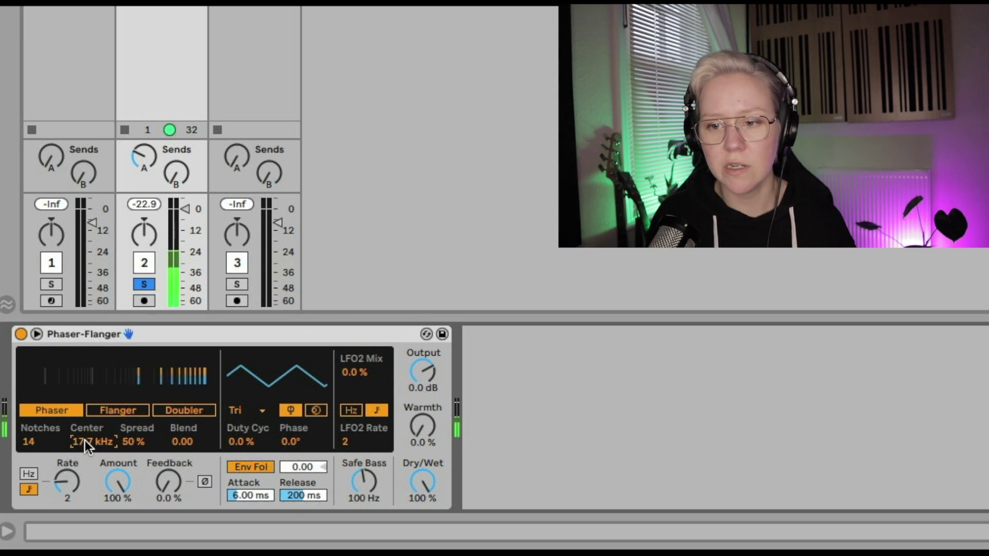
drag(85, 441, 85, 495)
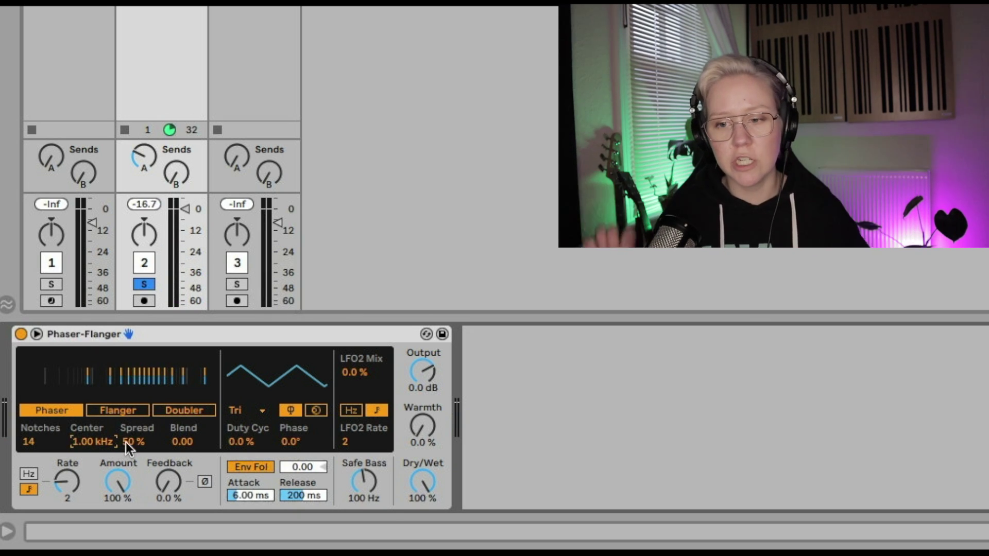
- Try the Phaser's Spread at 100% and 0%, and reset it to 50%
drag(126, 442, 126, 418)
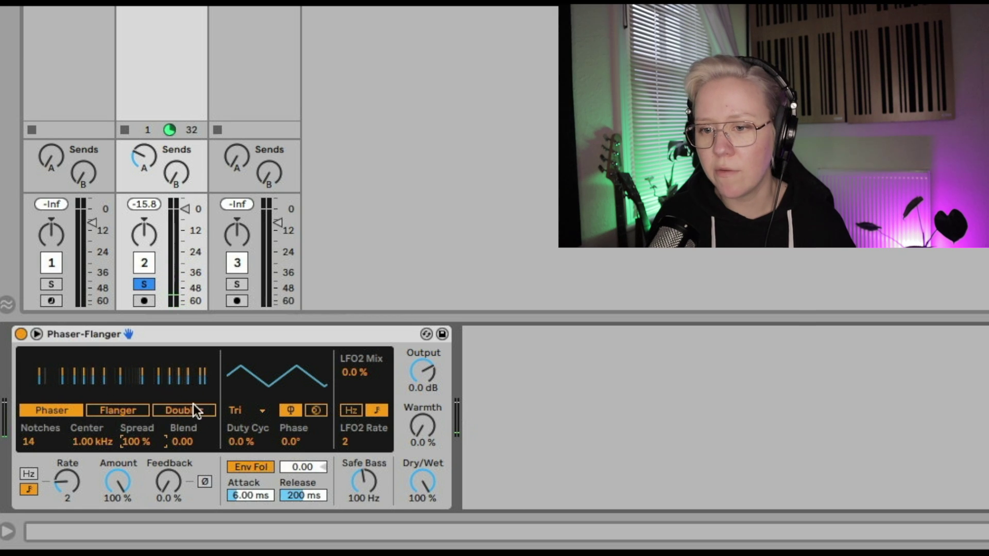
drag(131, 445, 131, 485)
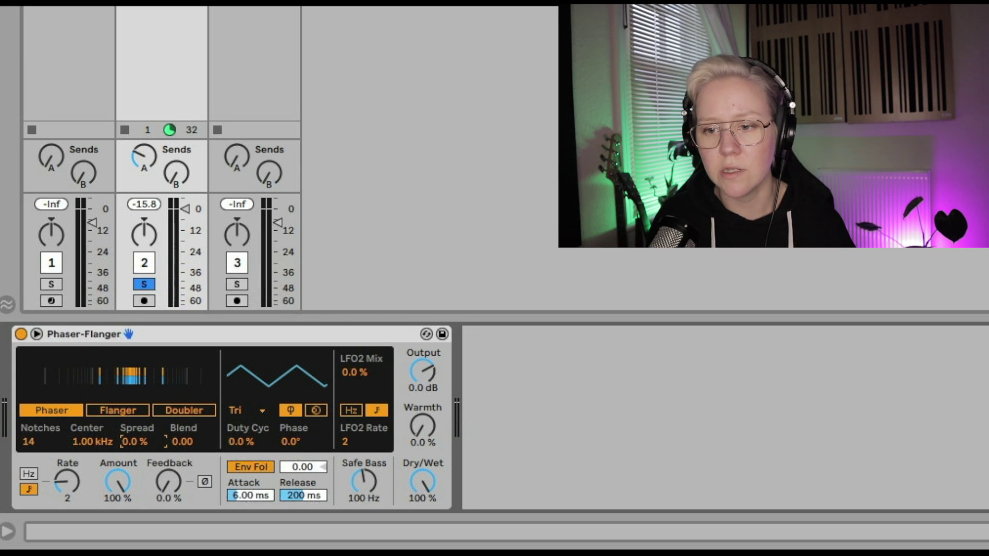
double_click(134, 443)
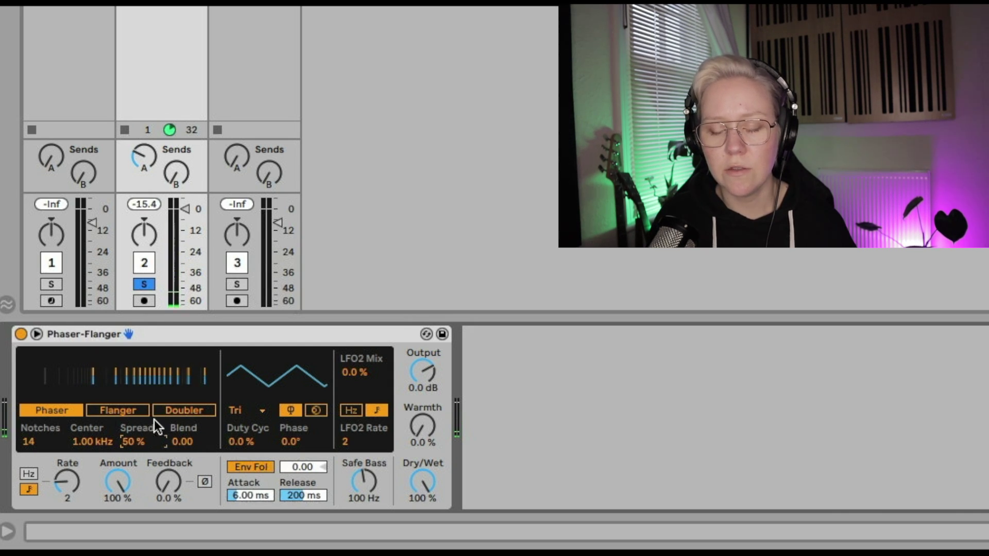
- Try the Phaser's Blend at 0.88 and return it to 0.00
click(189, 443)
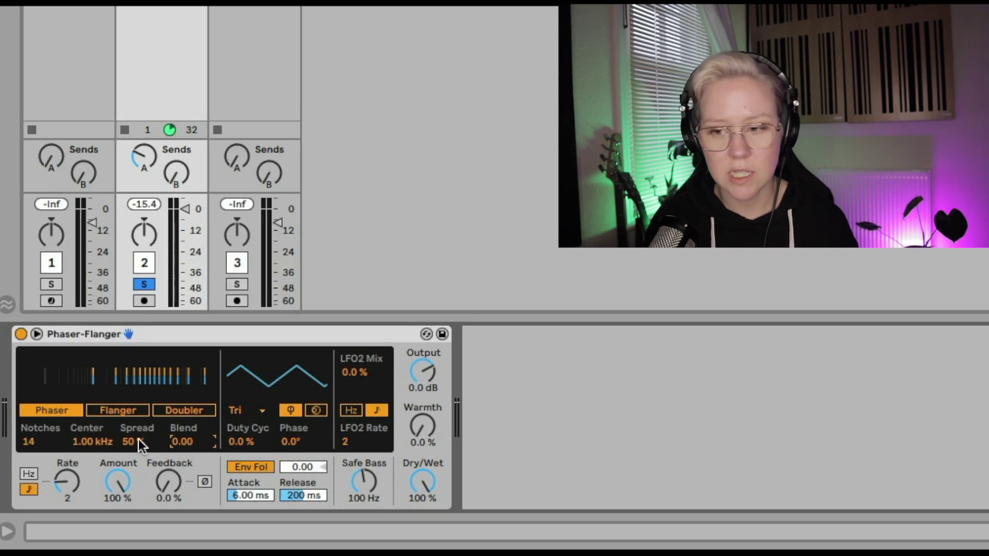
drag(183, 441, 183, 351)
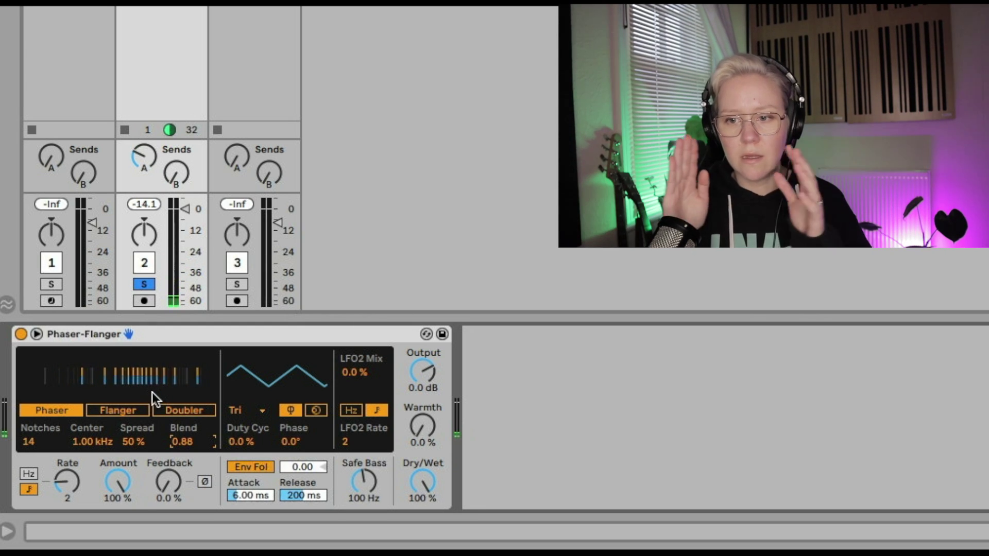
mouse_move(188, 438)
mouse_down()
mouse_move(189, 422)
mouse_move(188, 438)
mouse_up()
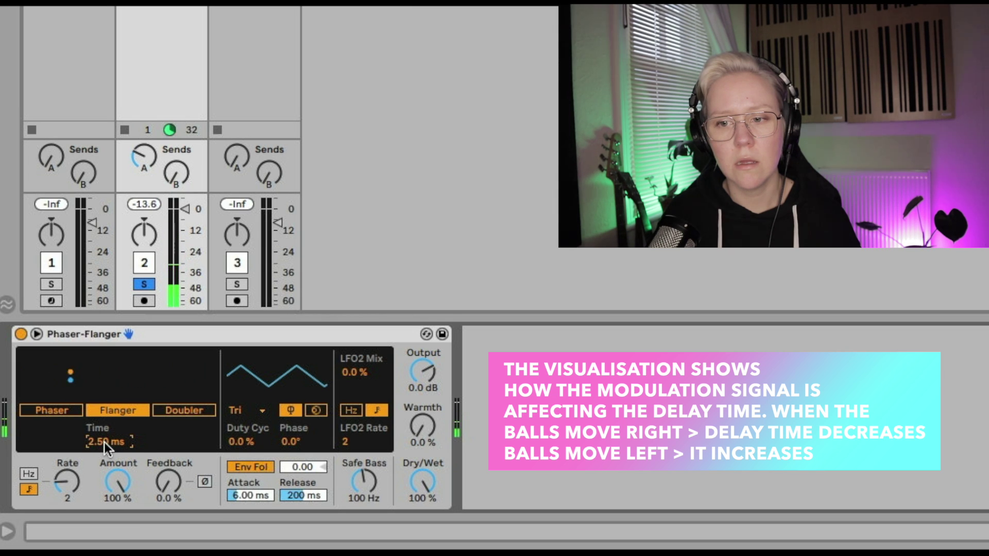
- In Flanger mode, sweep the delay Time up and settle it at 13.2 ms
scroll(104, 442, up, 5)
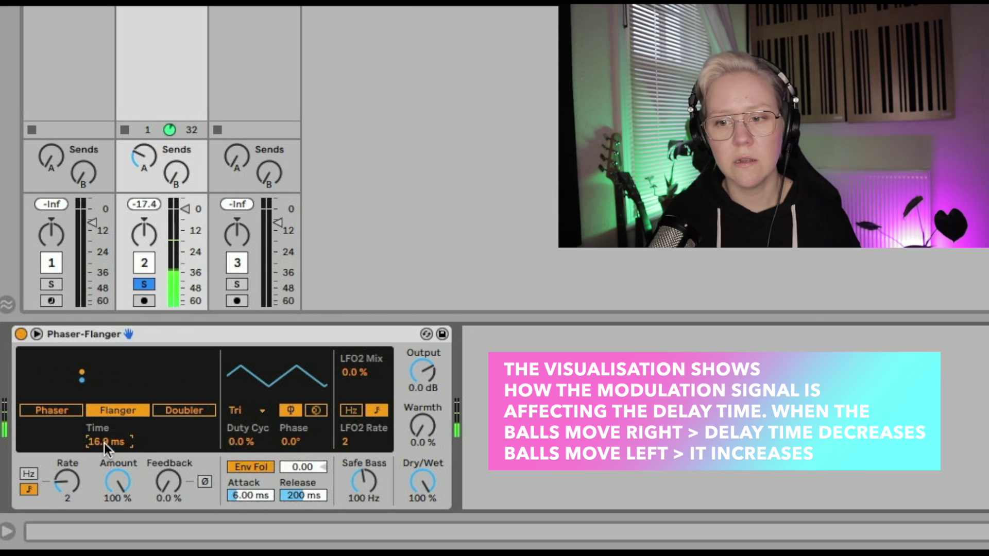
drag(104, 443, 104, 436)
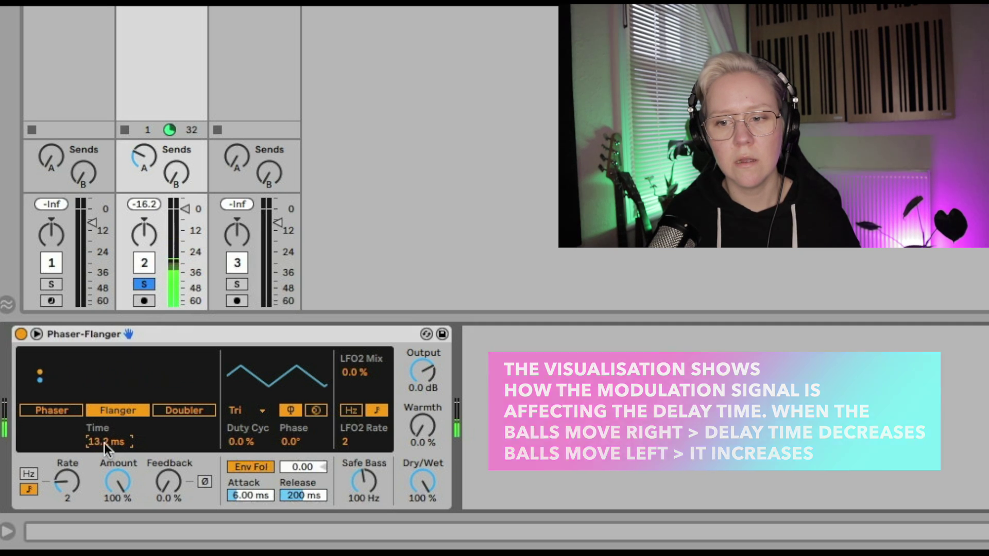
- Switch to Doubler mode, try the delay Time at 150 ms and shorter, and return it to 80.0 ms
click(184, 412)
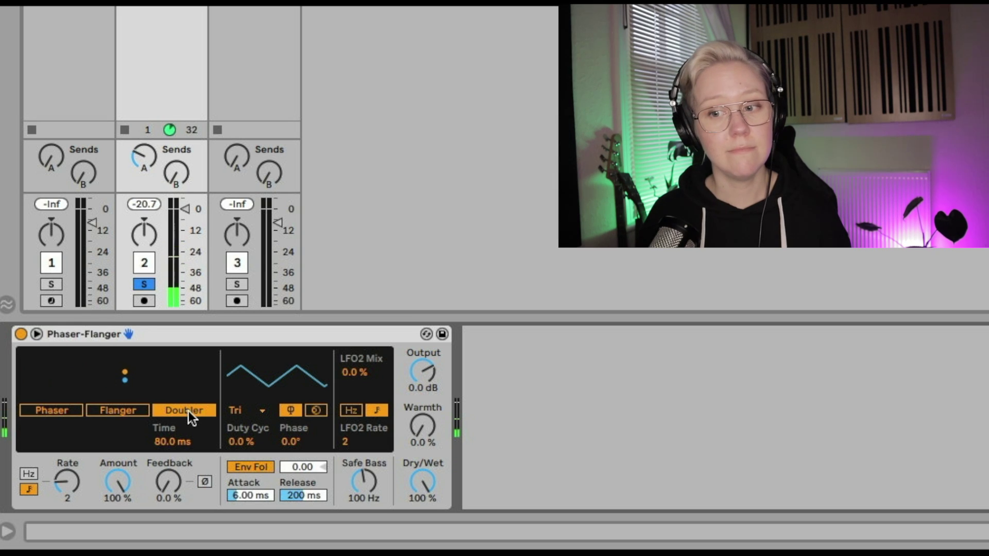
drag(162, 443, 163, 430)
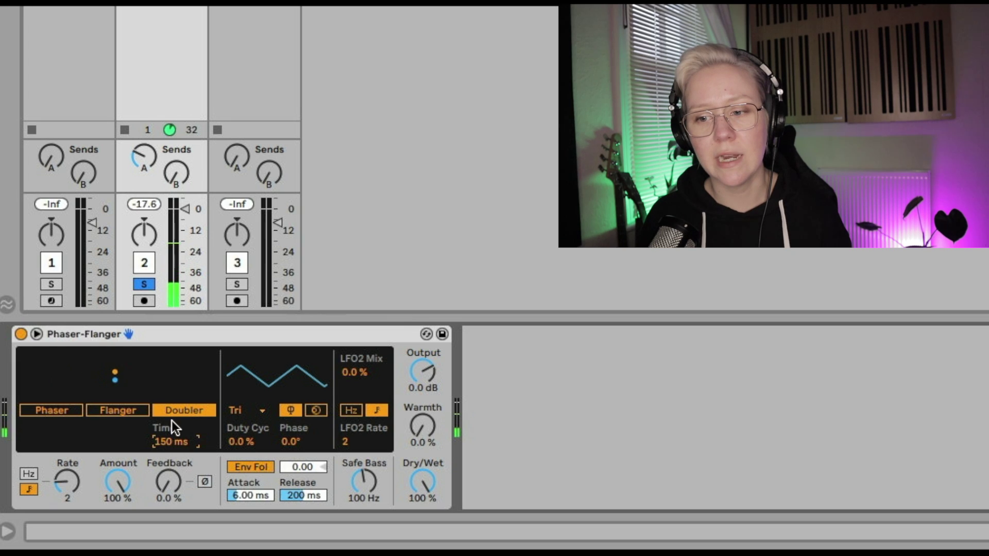
drag(173, 442, 173, 447)
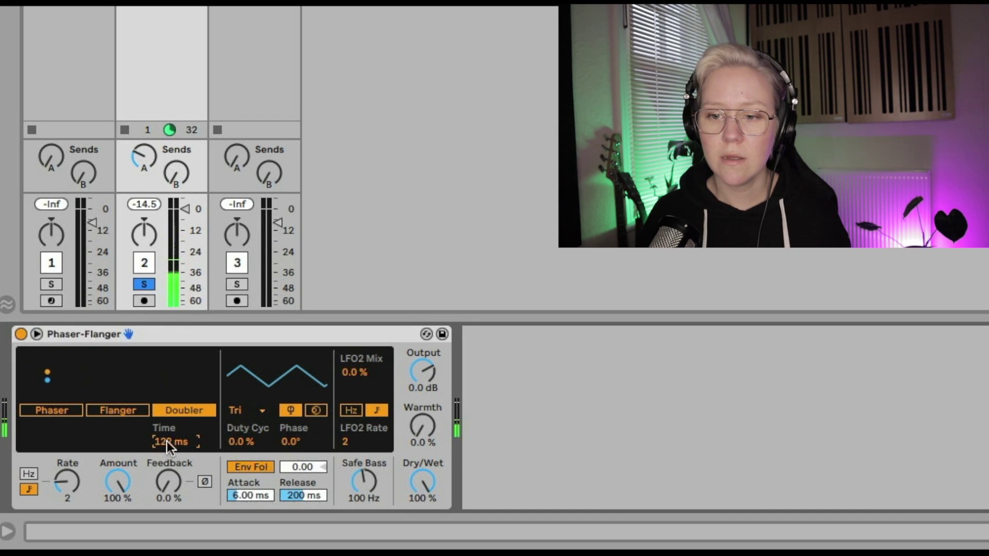
drag(167, 441, 167, 444)
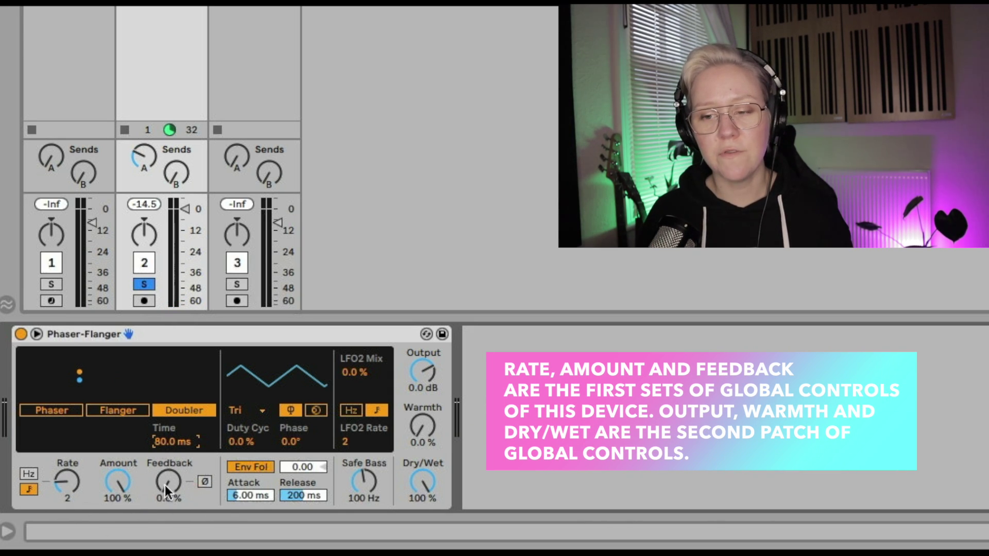
- Cycle the device through its Flanger and Doubler modes and return it to Phaser mode
click(63, 411)
click(116, 413)
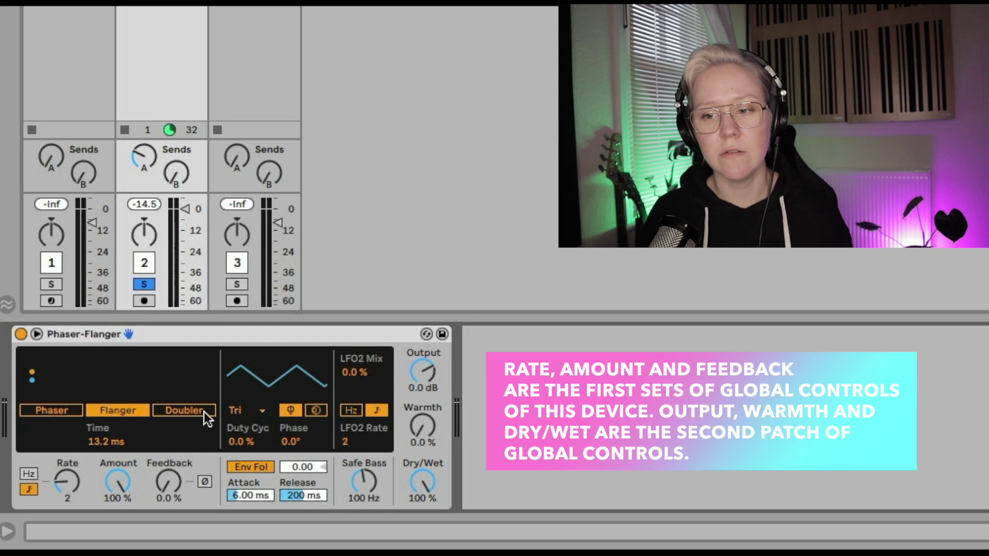
click(204, 413)
click(104, 410)
click(74, 411)
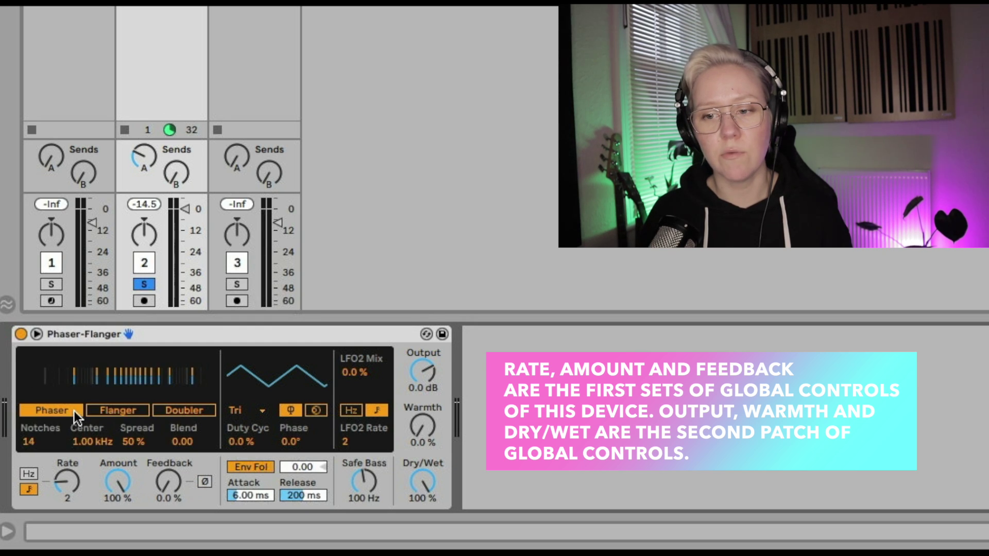
- Switch the modulation Rate to Hz and back to tempo-synced values, setting it to 1/2
click(63, 482)
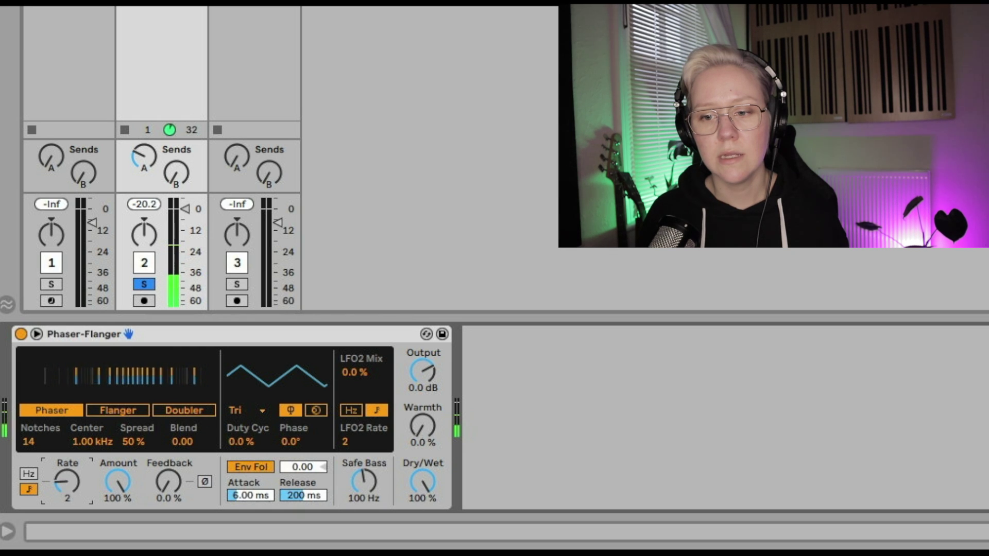
click(27, 473)
mouse_move(73, 478)
mouse_down()
mouse_move(73, 448)
mouse_move(73, 477)
mouse_up()
click(29, 488)
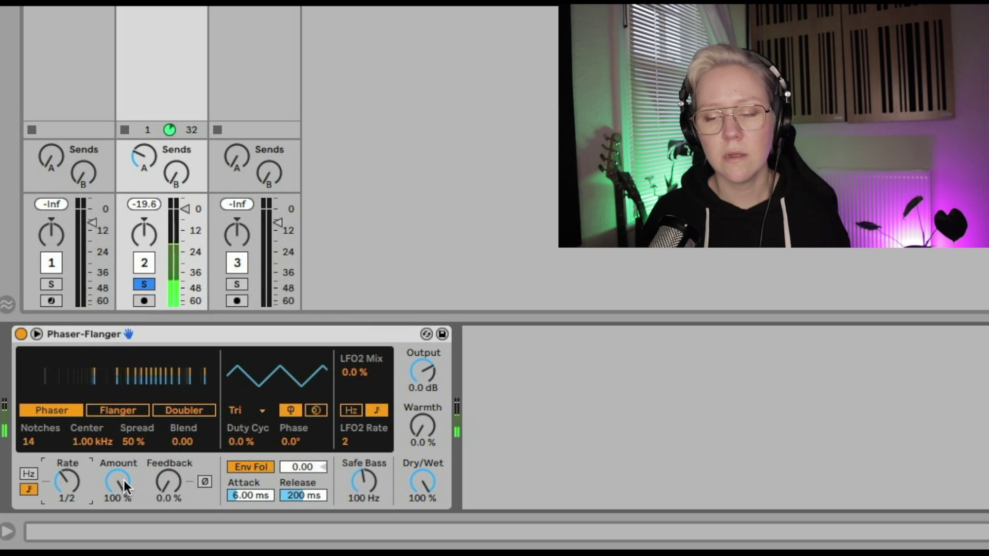
- Raise the device's Feedback to 81% and toggle the feedback phase inversion
drag(124, 480, 168, 460)
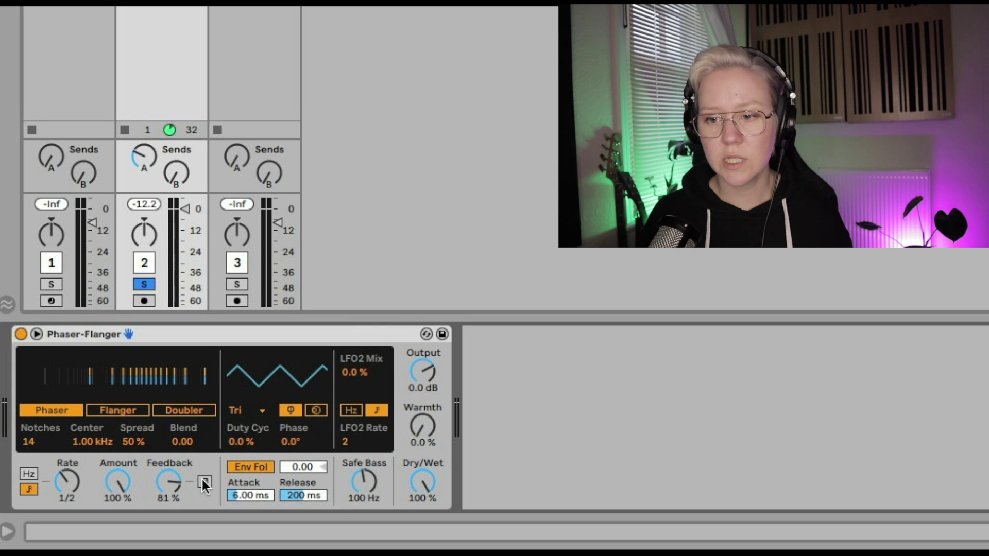
click(204, 483)
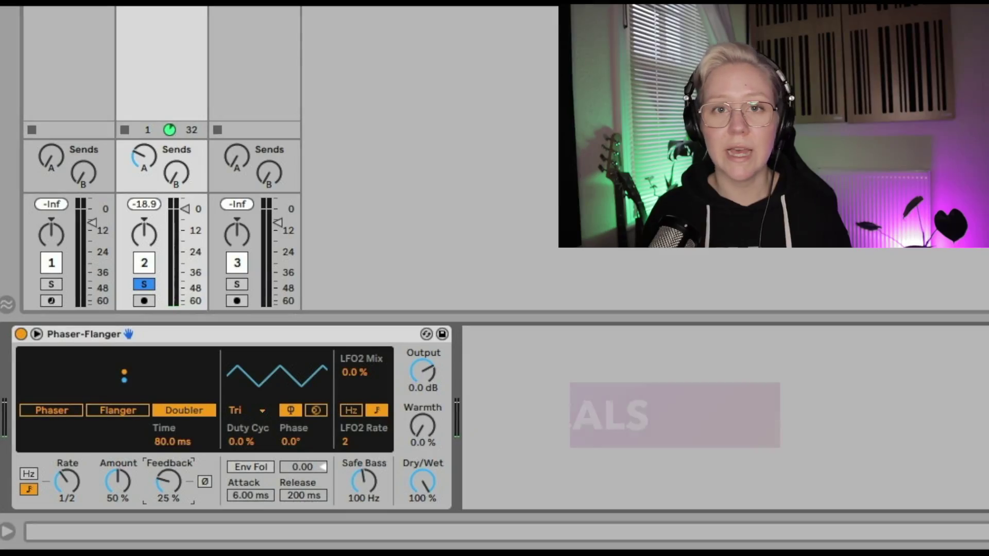
- Adjust the Doubler's Feedback to 21% and Rate to 1, and solo track 3 alongside track 2
drag(197, 456, 196, 456)
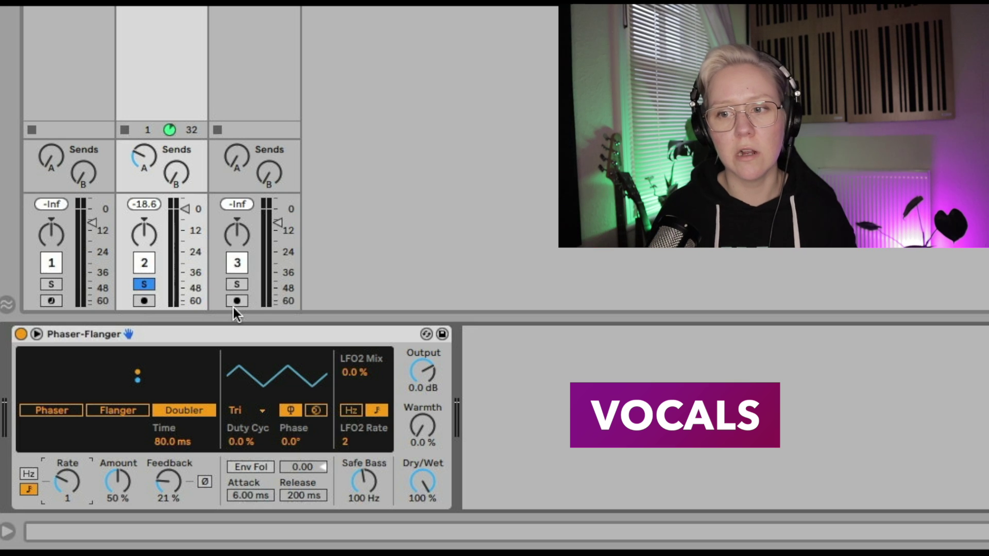
click(237, 284)
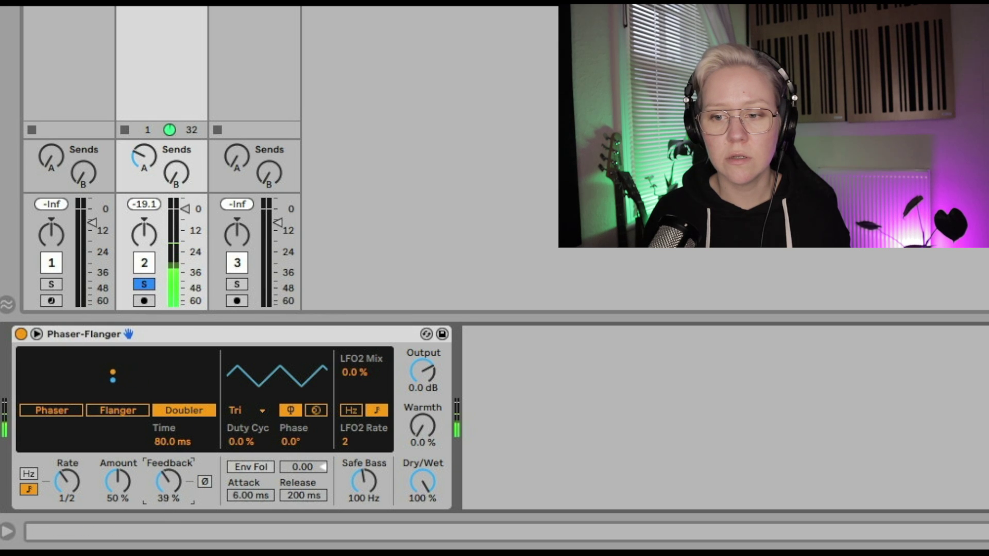
drag(169, 482, 168, 473)
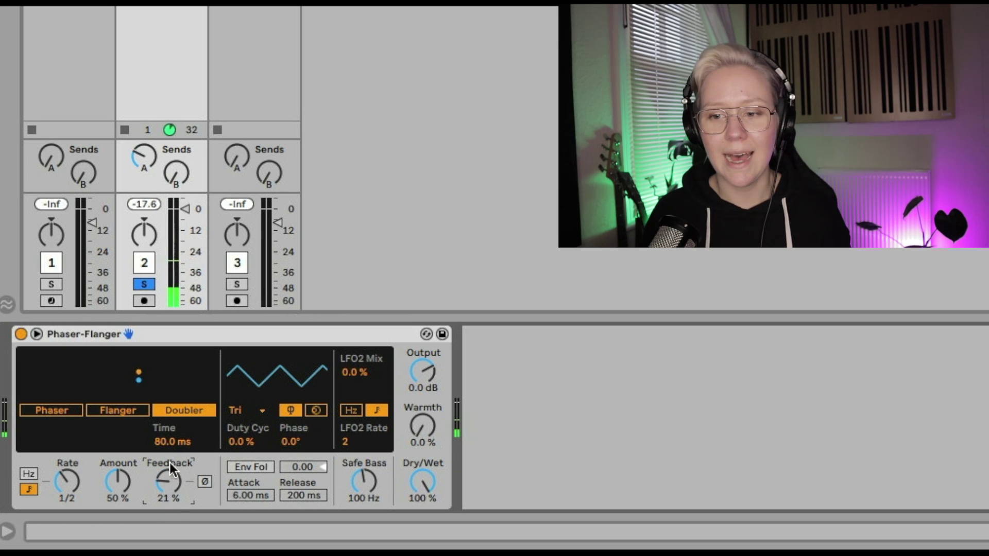
drag(67, 482, 67, 477)
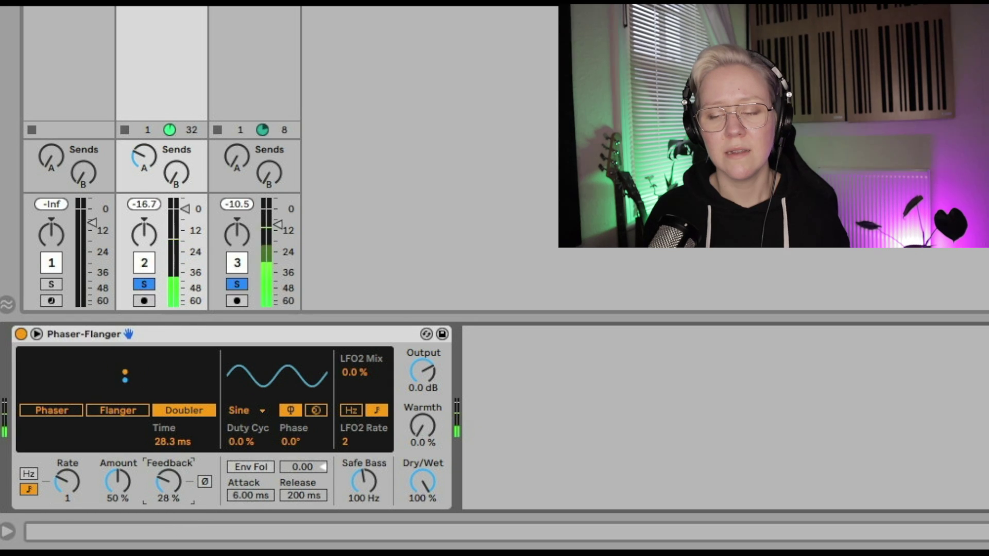
- Set the Doubler's Feedback to 30% and its delay Time to 29.2 ms
drag(163, 481, 164, 476)
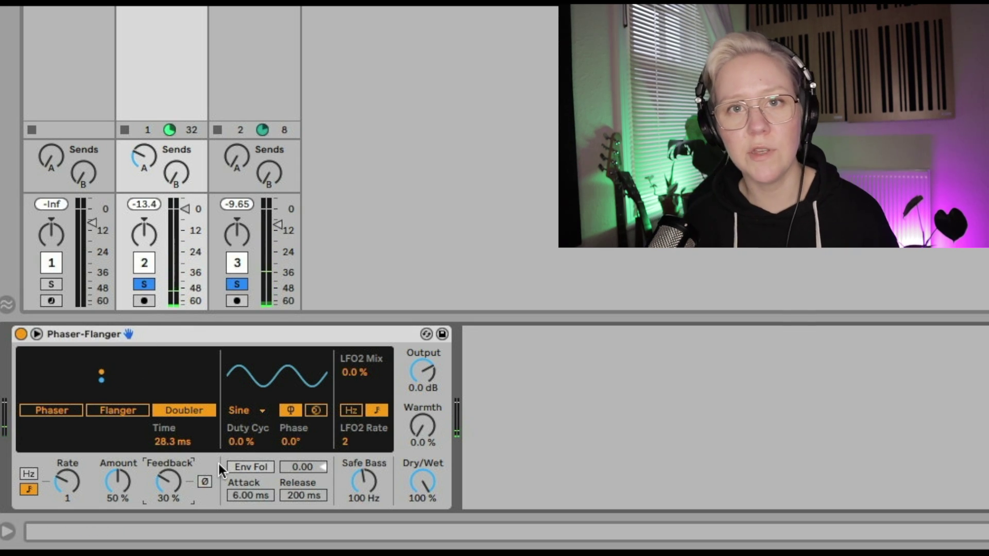
click(167, 442)
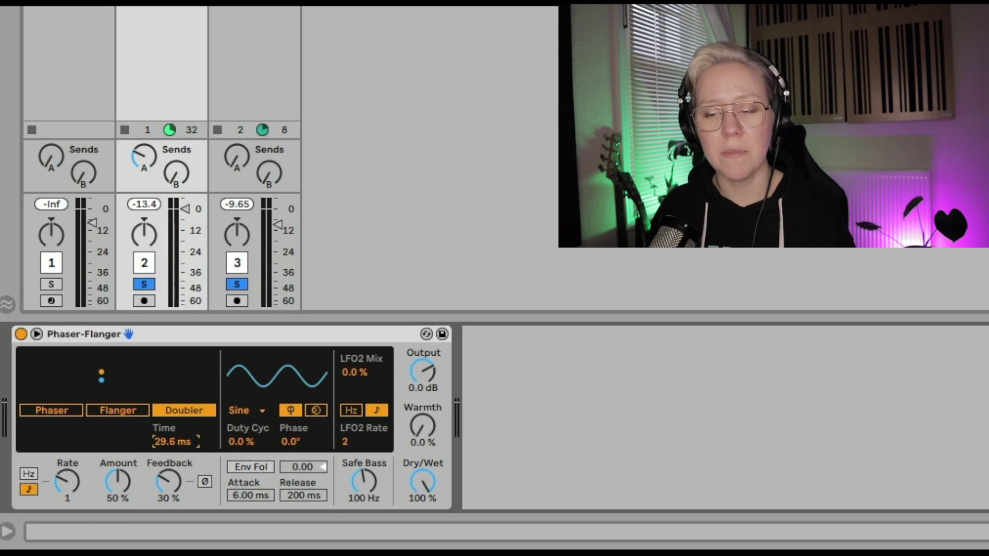
drag(168, 442, 166, 442)
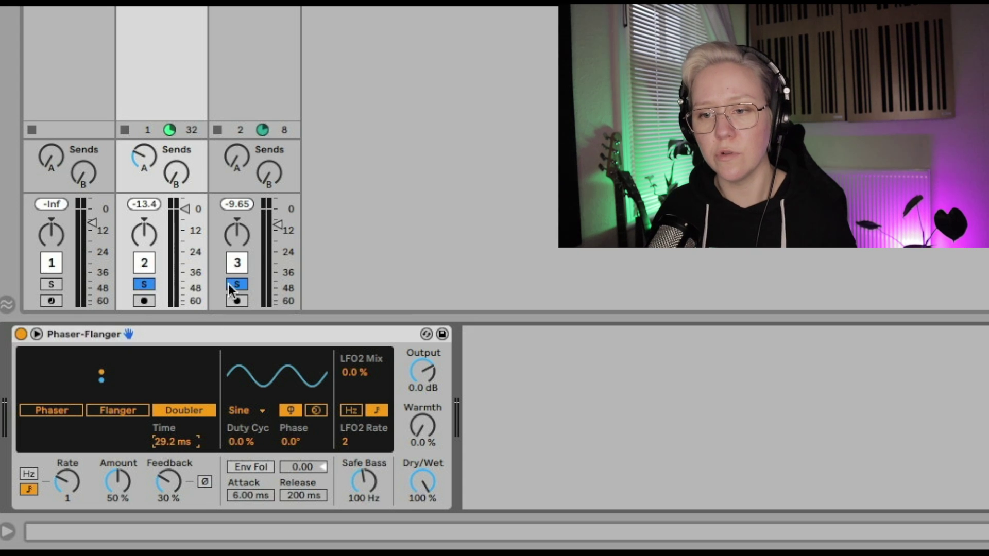
- Solo the Wavetable track 1 with the Phaser-Flanger on it, and switch that device to Phaser mode
click(42, 49)
drag(42, 49, 175, 481)
click(83, 476)
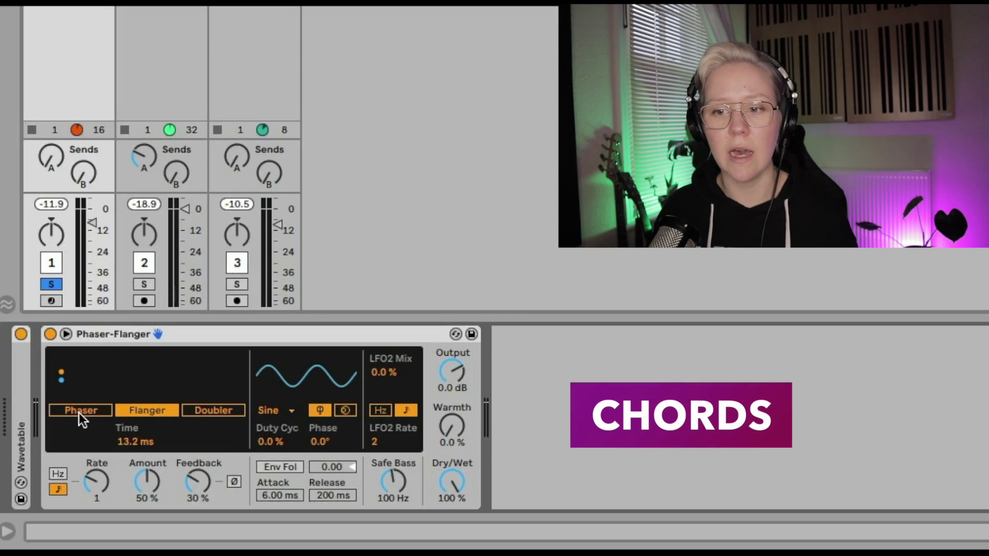
click(47, 477)
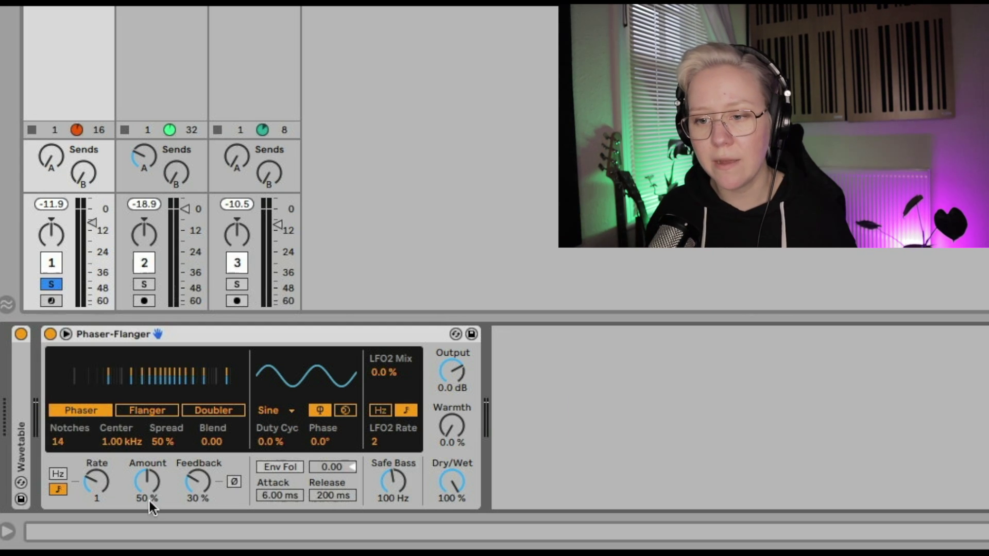
- Set track 1's Phaser to Blend 0.33, Notches 20 and Amount 71%
drag(158, 489, 153, 480)
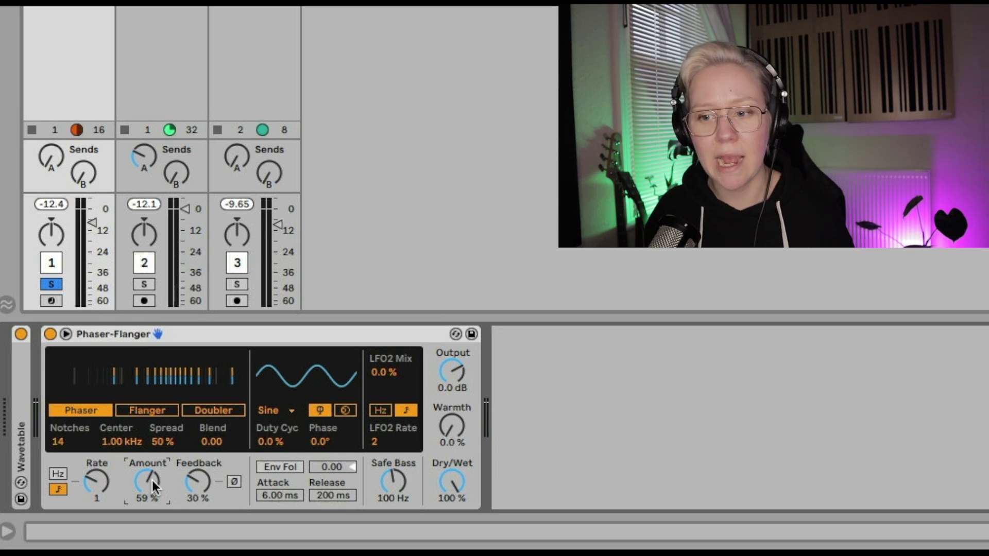
drag(216, 442, 215, 425)
drag(82, 442, 58, 440)
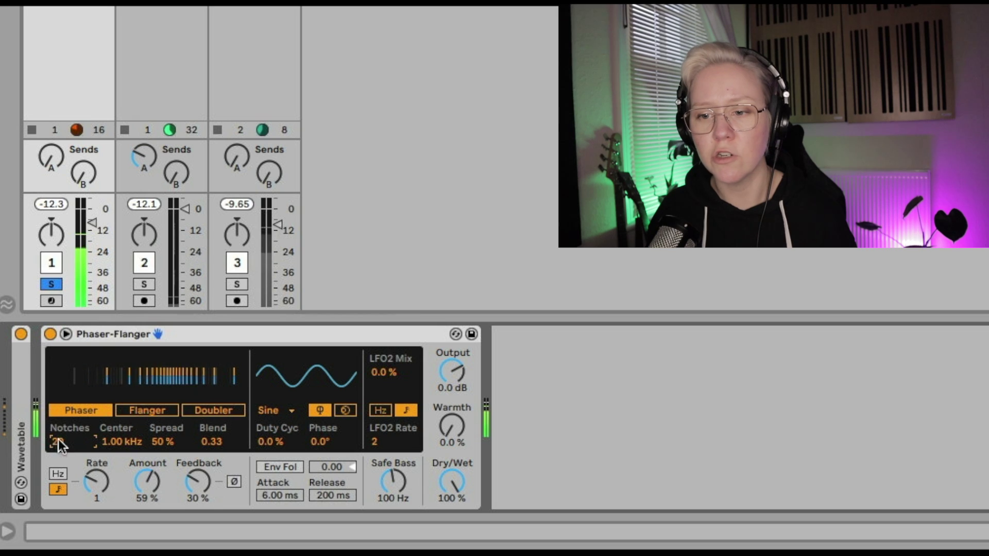
drag(147, 482, 147, 474)
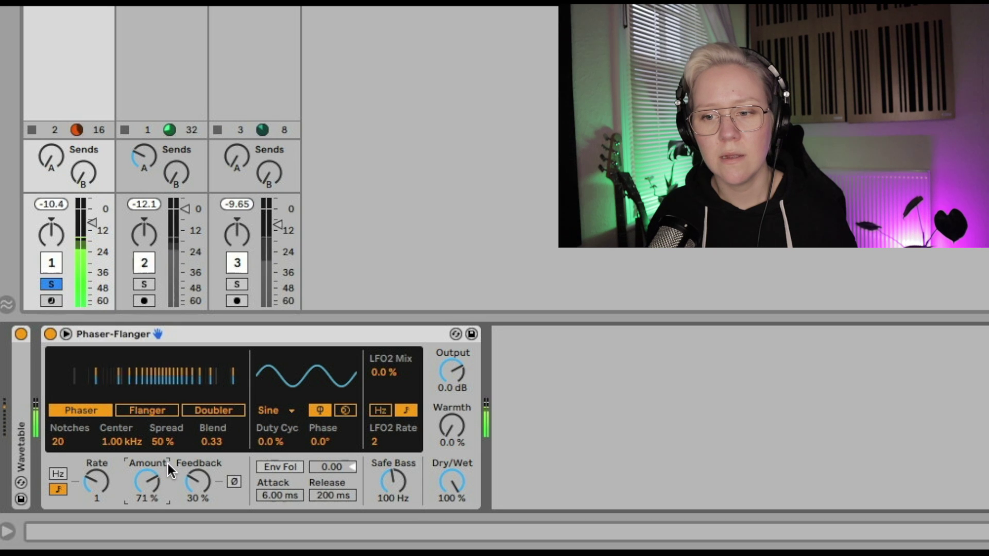
- Raise track 1's volume slightly and turn off its solo
drag(92, 222, 92, 216)
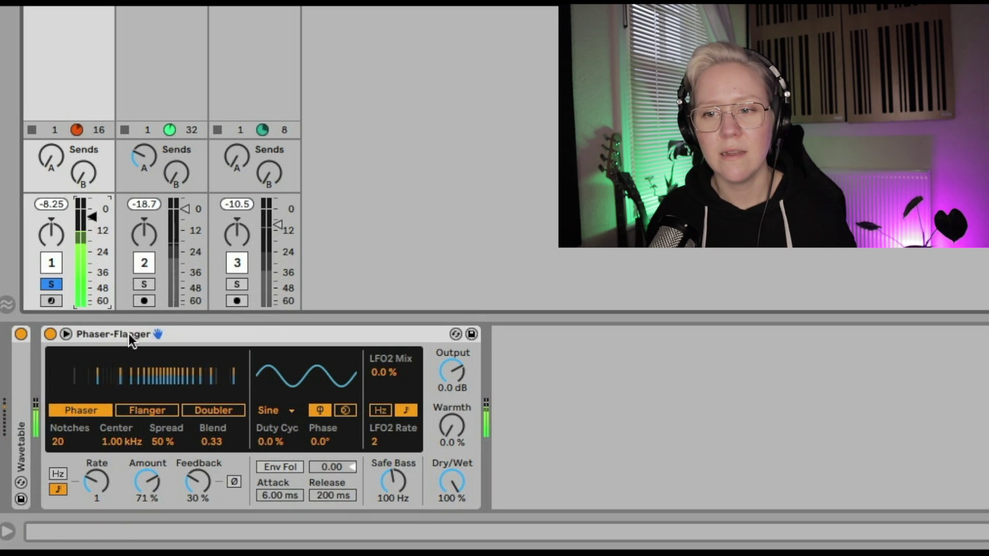
click(51, 284)
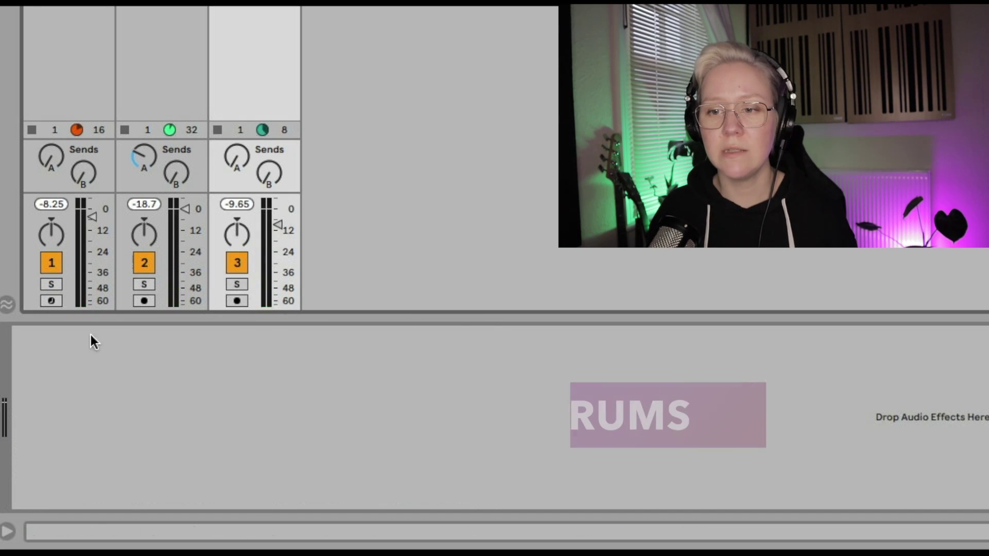
- Paste the Phaser-Flanger onto drum track 3, solo the track, and set the Flanger to Time 5.32 ms, Amount 74%, Feedback 0% and Rate 3
key(ctrl+v)
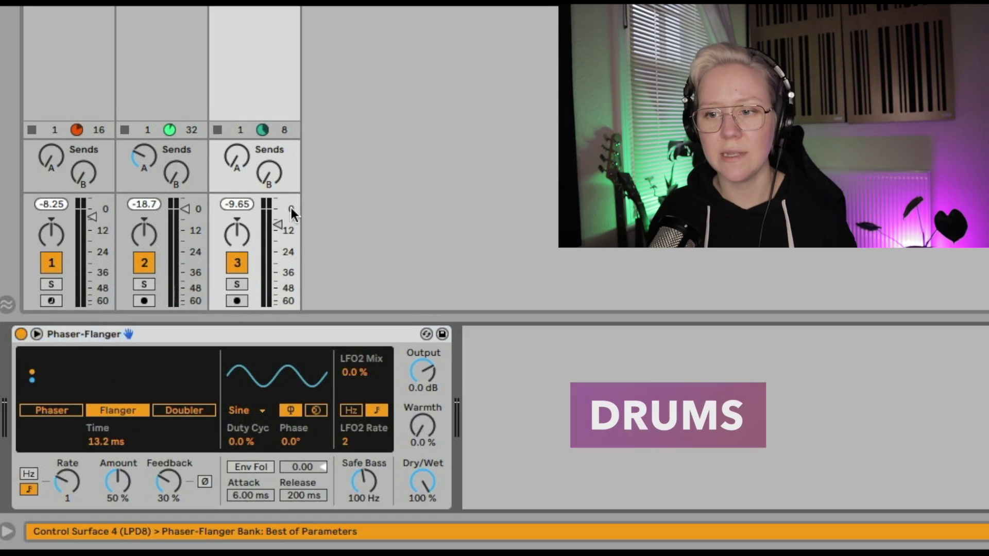
click(241, 284)
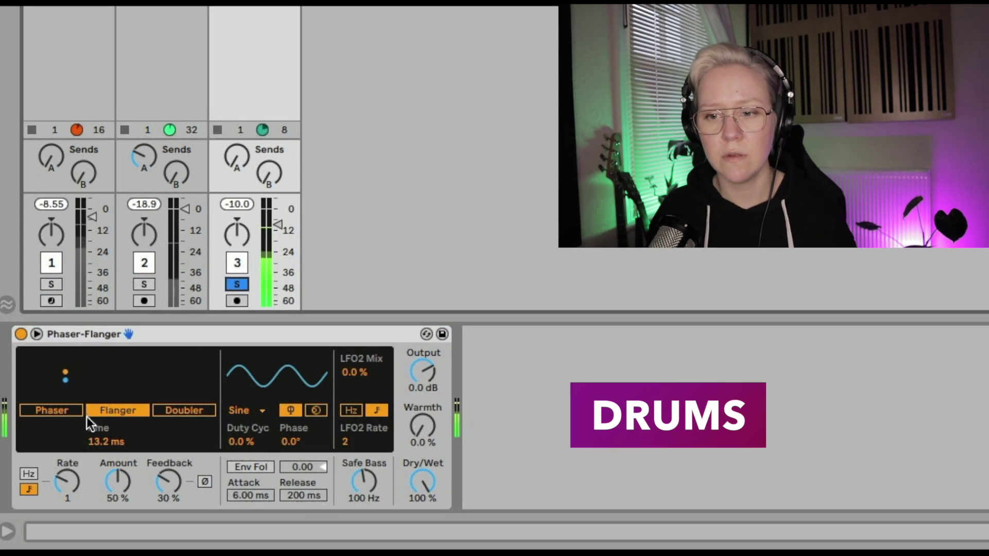
drag(118, 481, 118, 502)
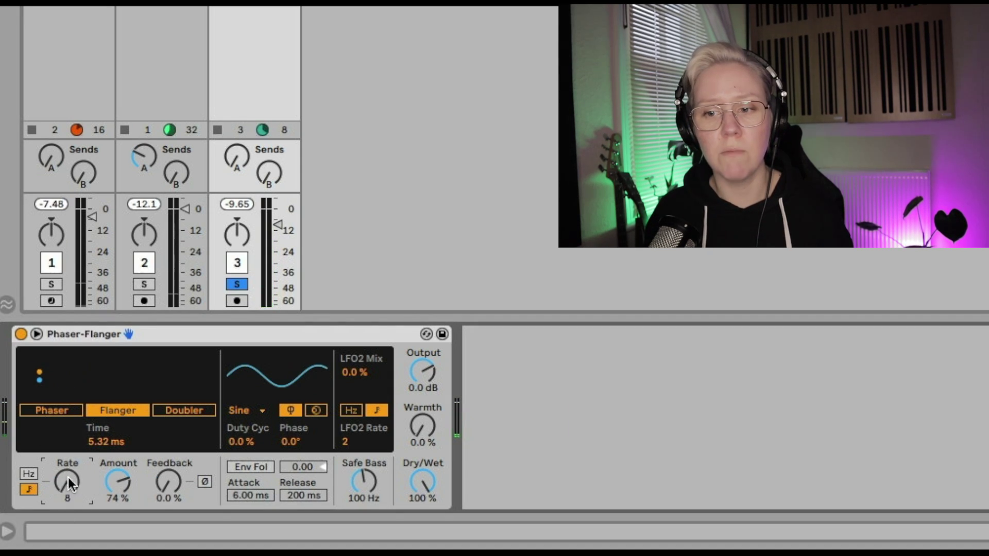
key(space)
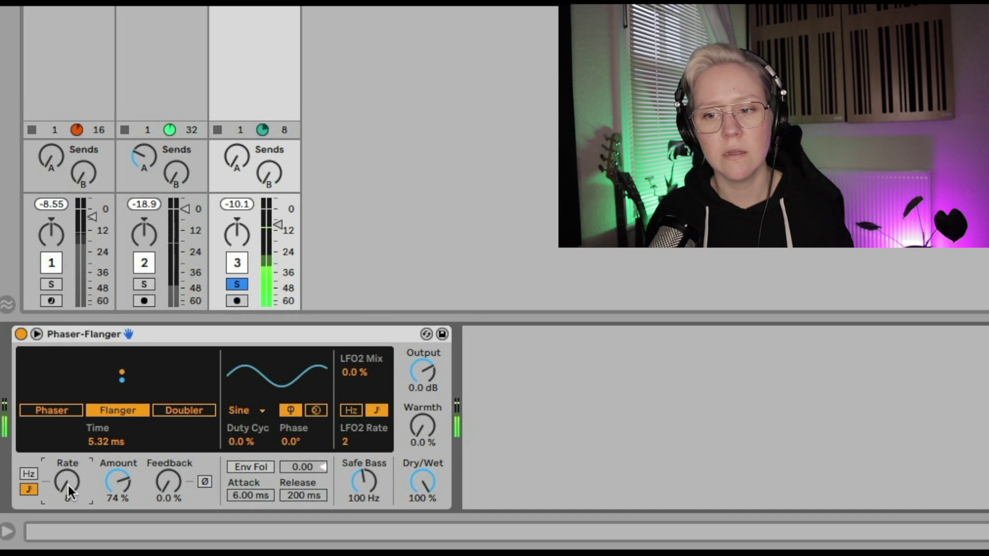
drag(67, 482, 67, 490)
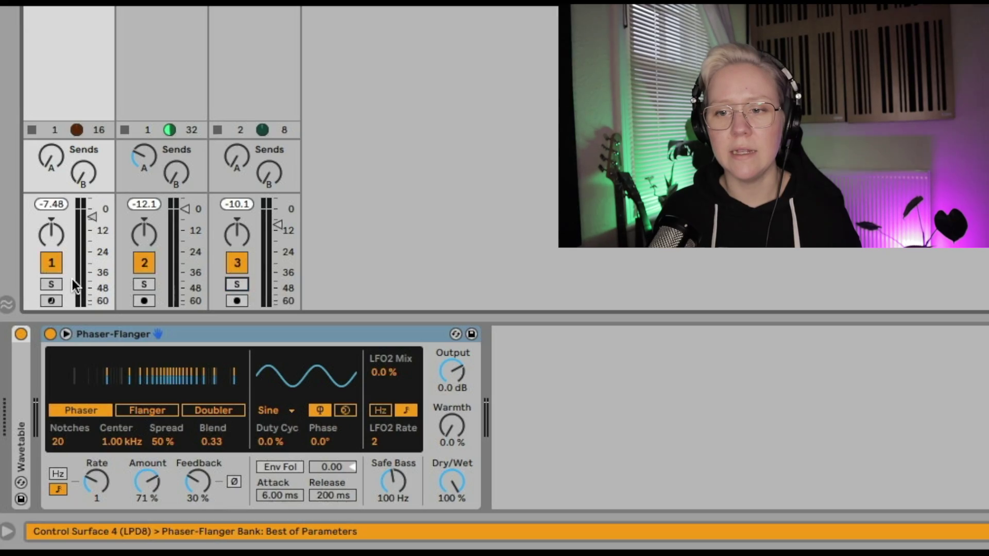
- Solo track 1 and set its Phaser's LFO waveform to Tri and Feedback to 72%
click(52, 285)
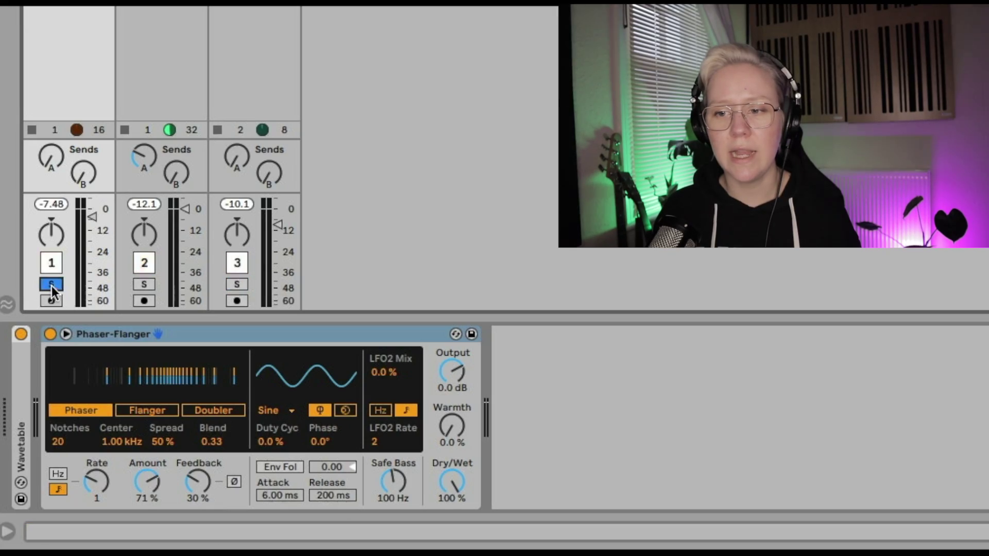
click(288, 411)
click(292, 280)
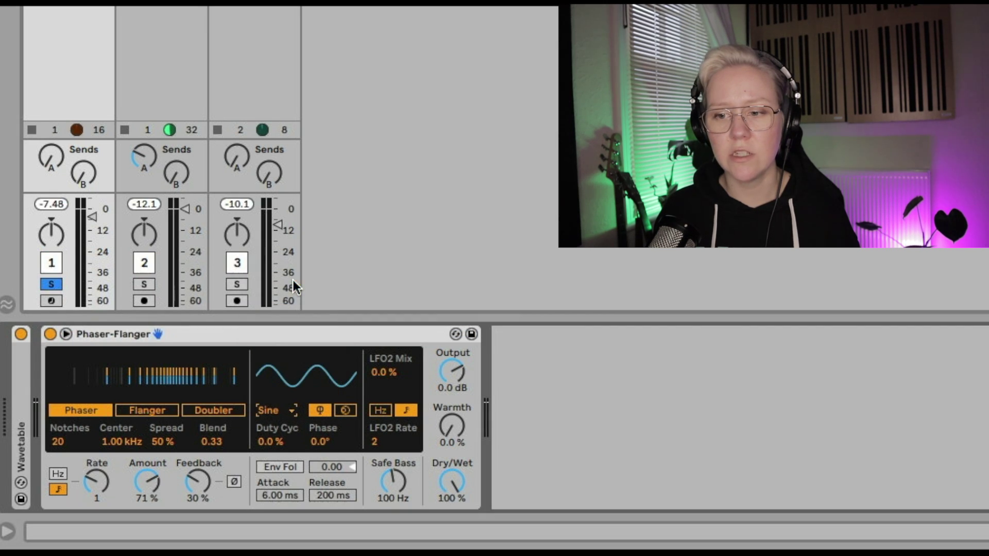
key(Down)
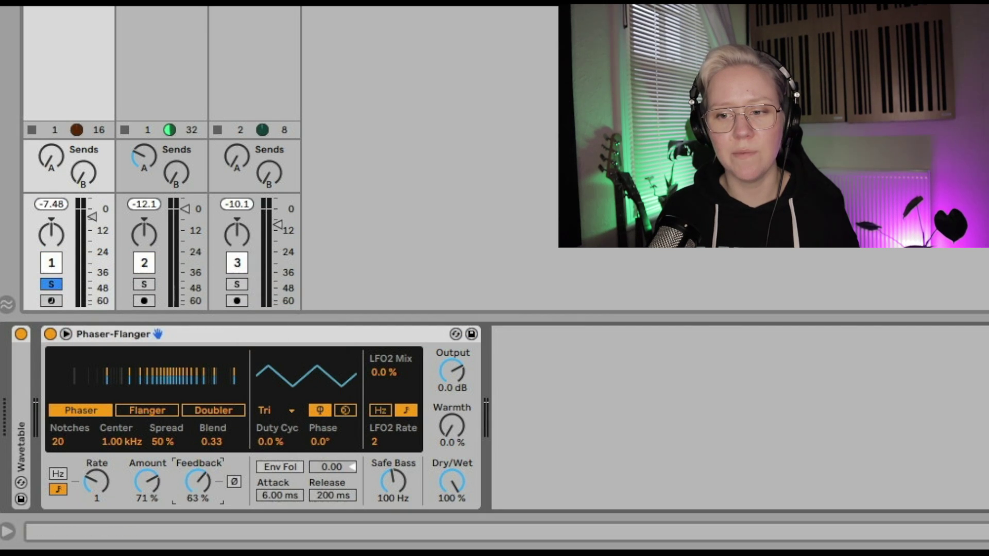
drag(198, 482, 198, 469)
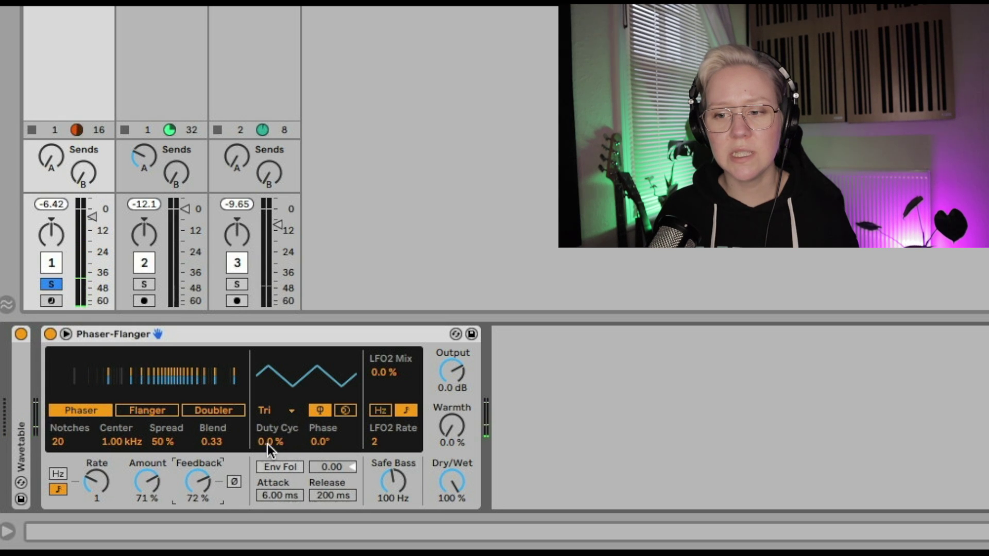
- Try different Duty Cycle amounts on track 1's triangle LFO and settle on 28%
drag(267, 444, 267, 407)
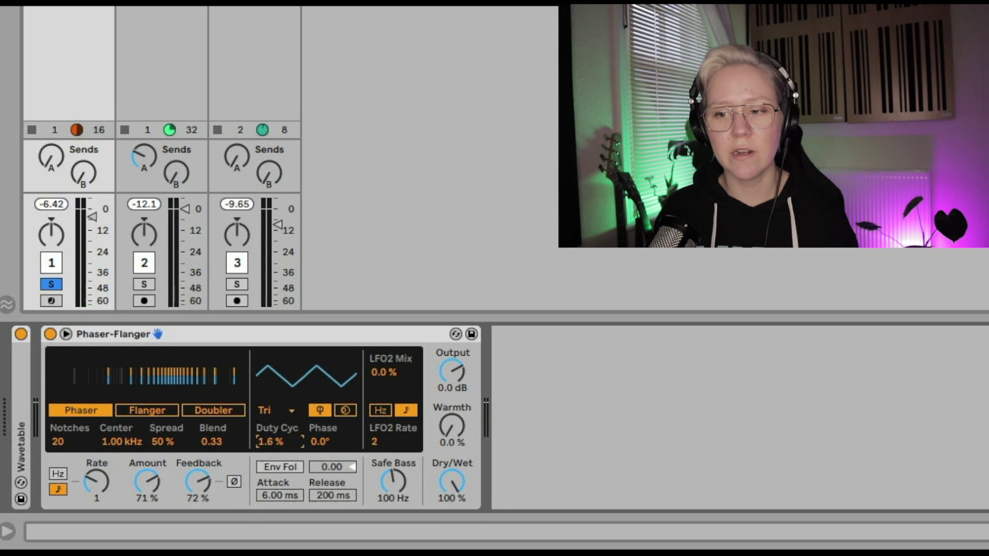
mouse_move(268, 442)
mouse_down()
mouse_move(268, 433)
mouse_move(267, 451)
mouse_up()
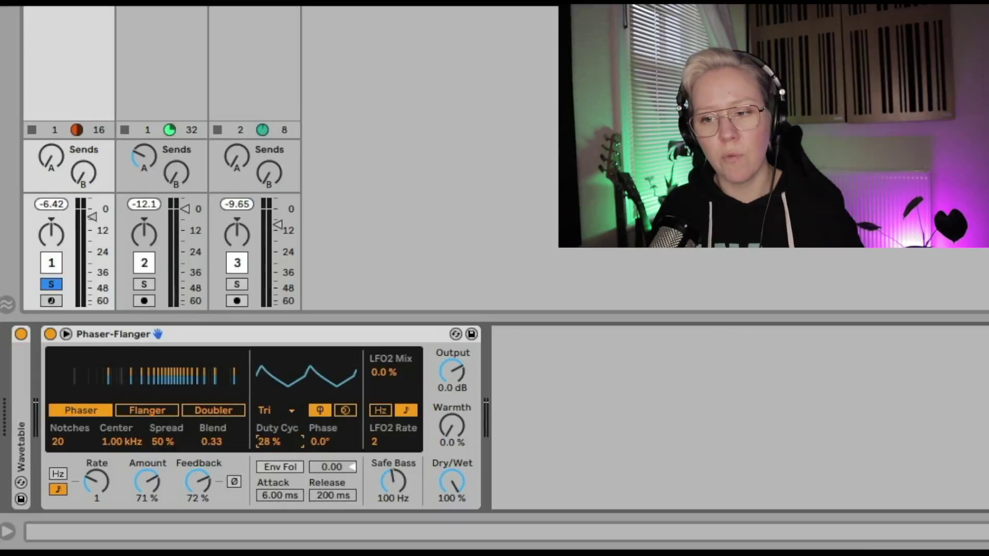
drag(268, 442, 267, 407)
drag(267, 442, 267, 495)
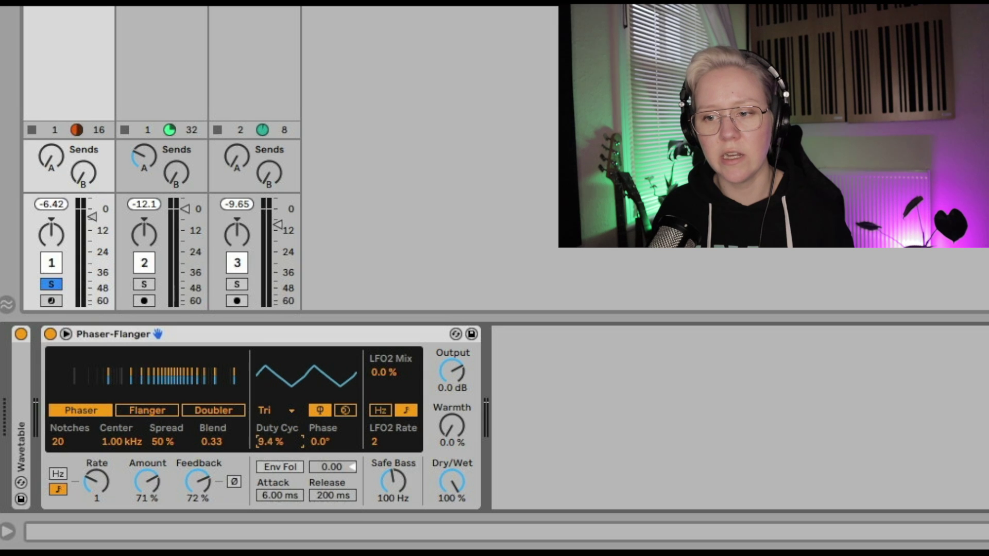
drag(267, 441, 268, 451)
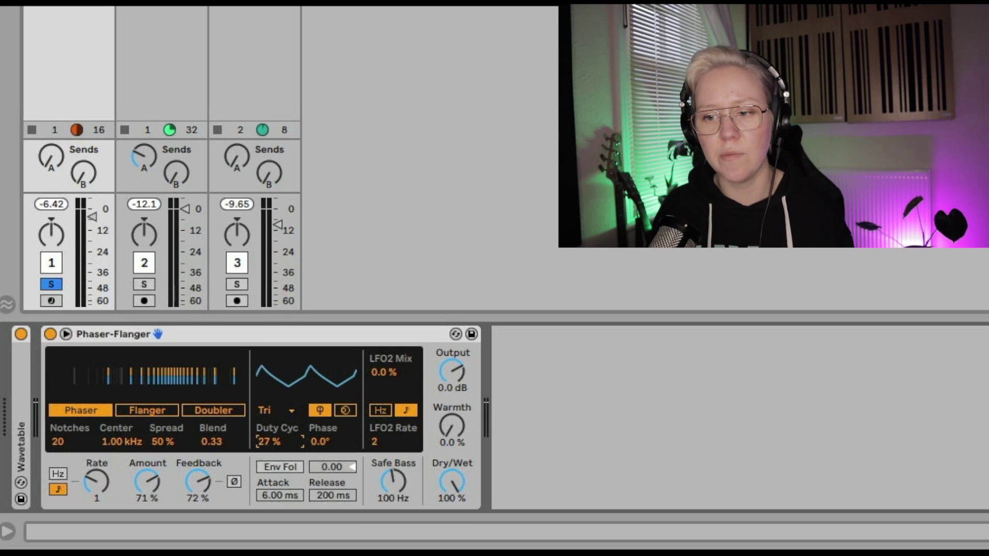
- Compare track 1's LFO Phase at 183° with a Spin of 49%, and return to Phase mode at 45°
drag(332, 439, 332, 402)
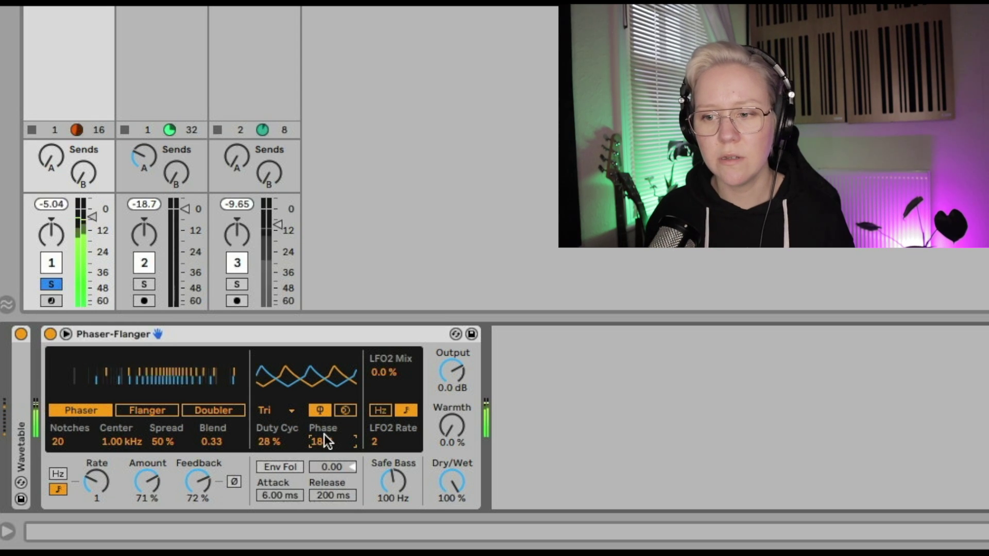
click(345, 410)
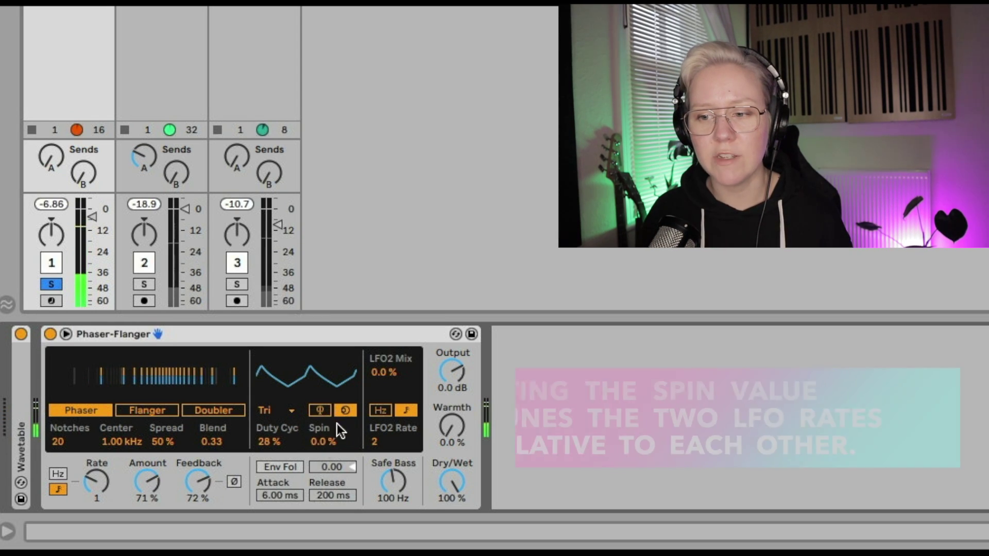
drag(337, 423, 337, 423)
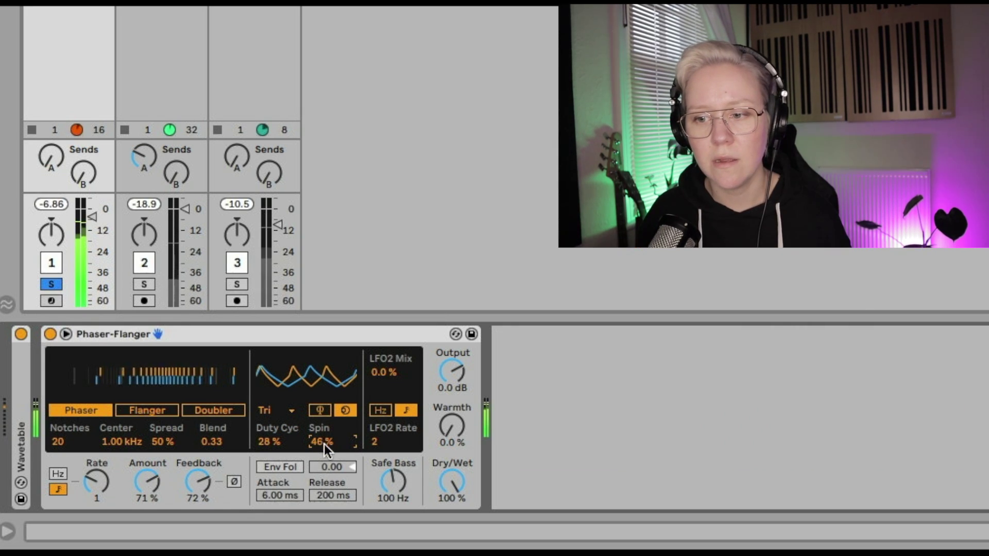
drag(323, 444, 323, 441)
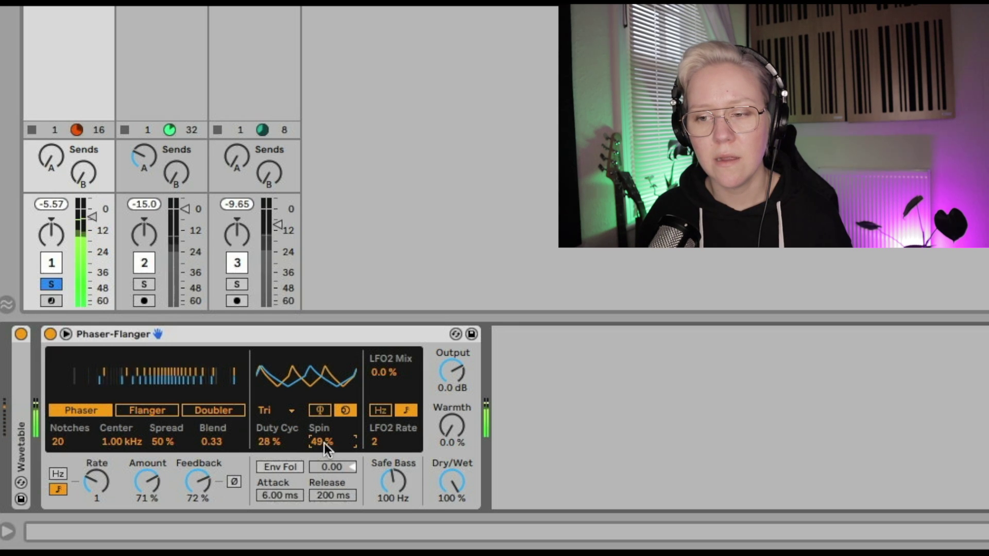
click(321, 410)
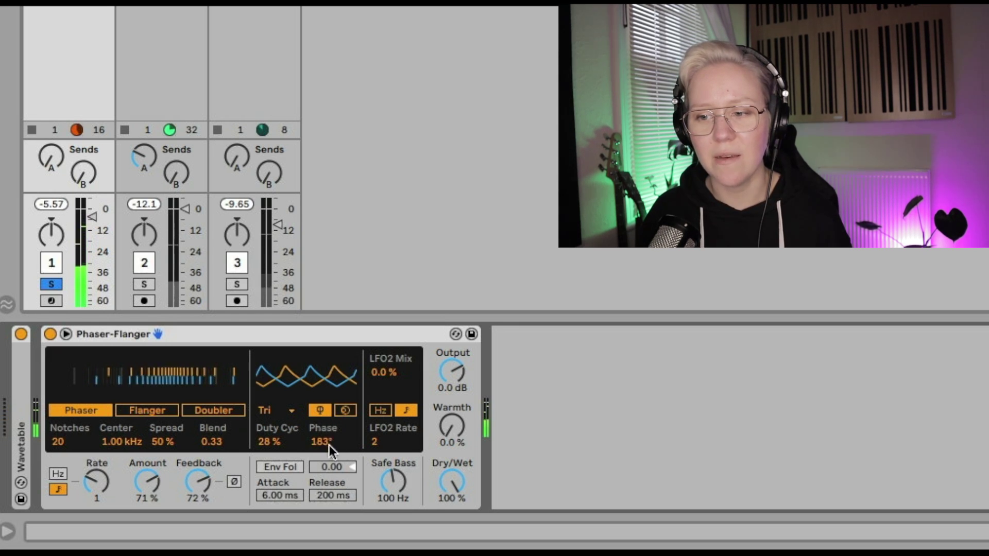
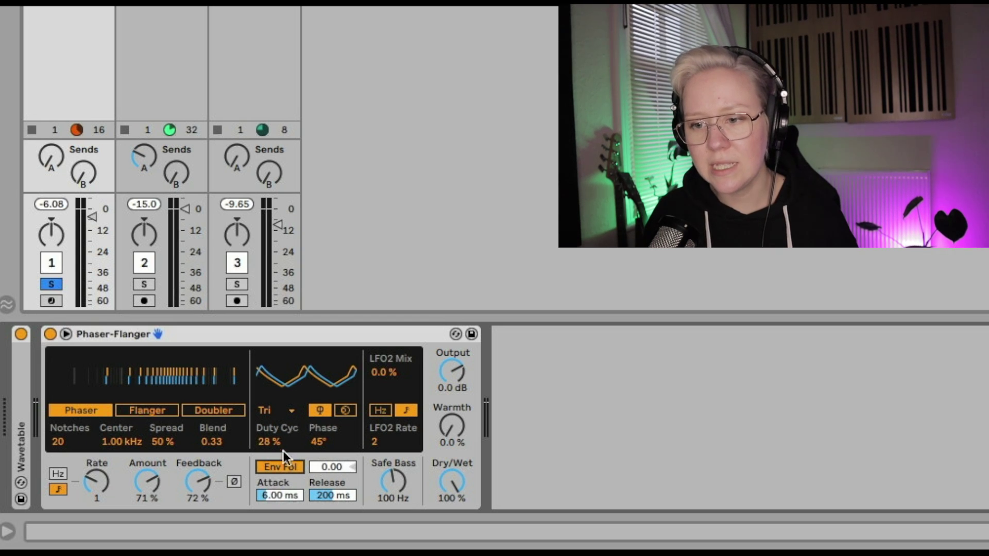
- Enable the envelope follower on track 1's Phaser at 0.69, with Attack 7.11 ms and Release 68.8 ms
drag(330, 466, 323, 466)
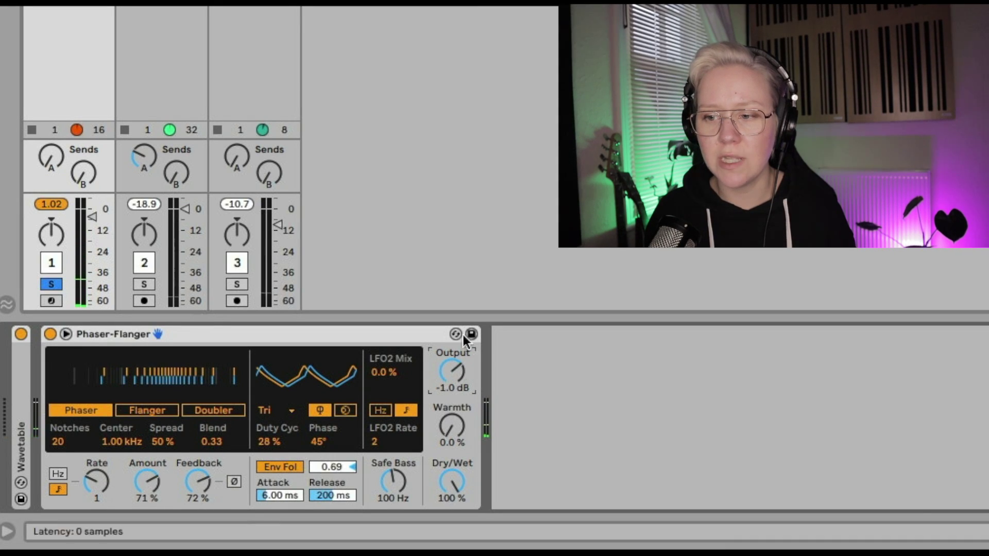
drag(452, 371, 452, 377)
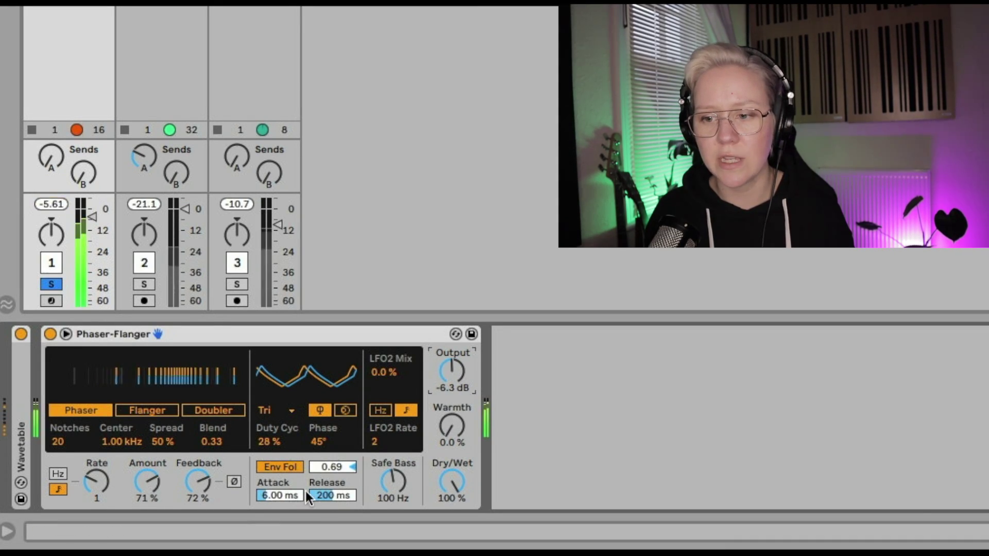
drag(278, 497, 278, 474)
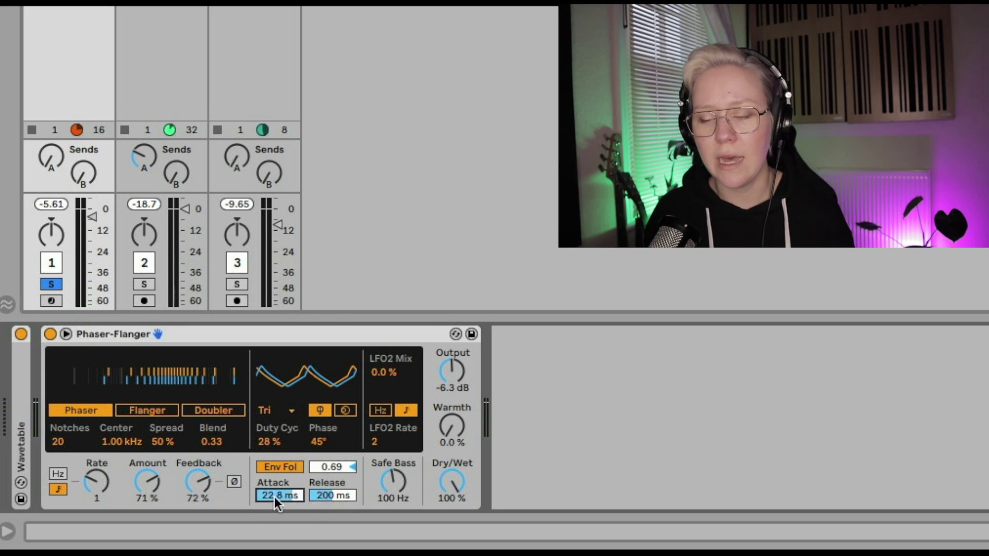
drag(332, 496, 332, 501)
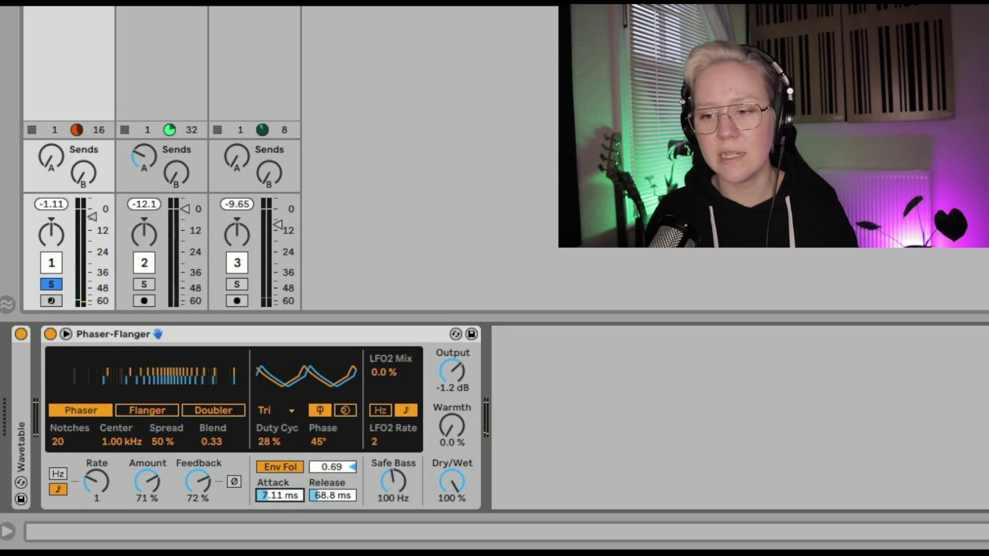
- Try the envelope follower with Release 303 ms and amount 1.00, lower Output to -6.6 dB, and turn the follower off
drag(323, 497, 323, 482)
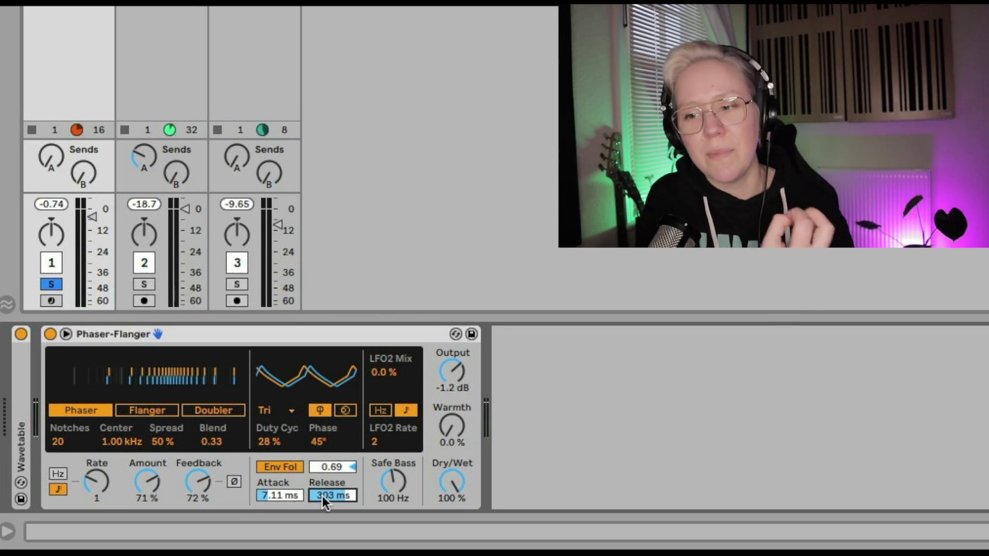
drag(351, 465, 351, 463)
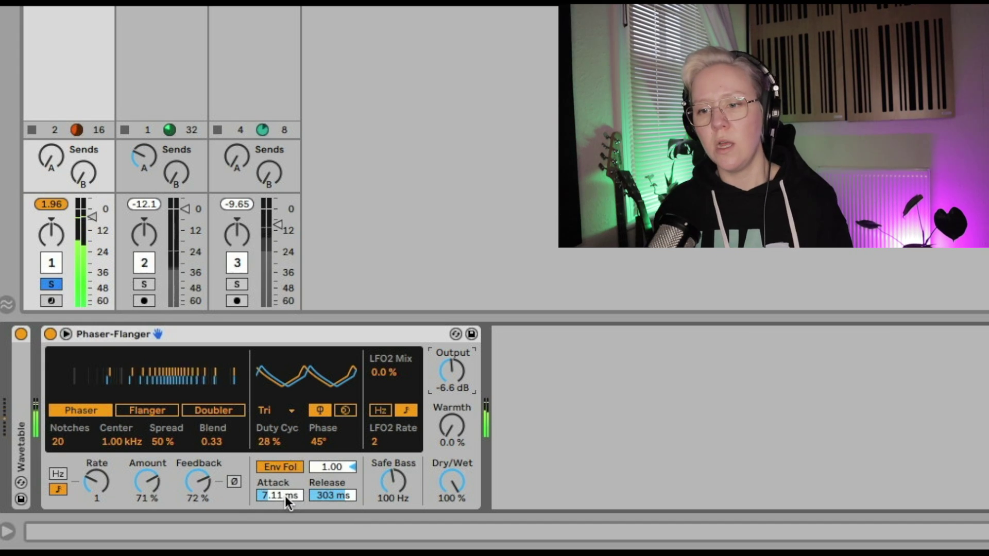
drag(285, 496, 326, 515)
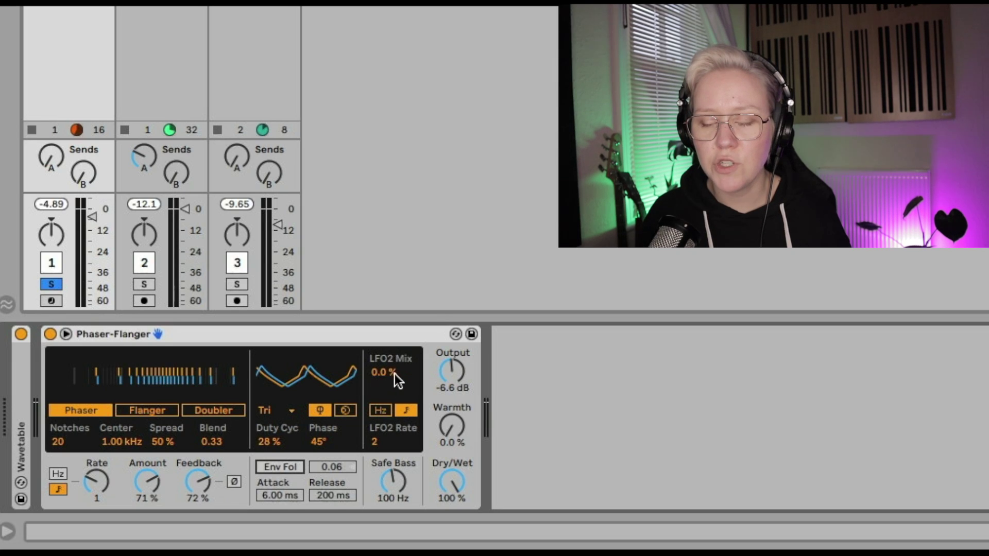
- Set track 1's LFO2 Mix to 100% and run LFO2 freely in Hz at 1.47 Hz
mouse_move(382, 372)
mouse_down()
mouse_move(382, 345)
mouse_move(383, 355)
mouse_up()
click(381, 411)
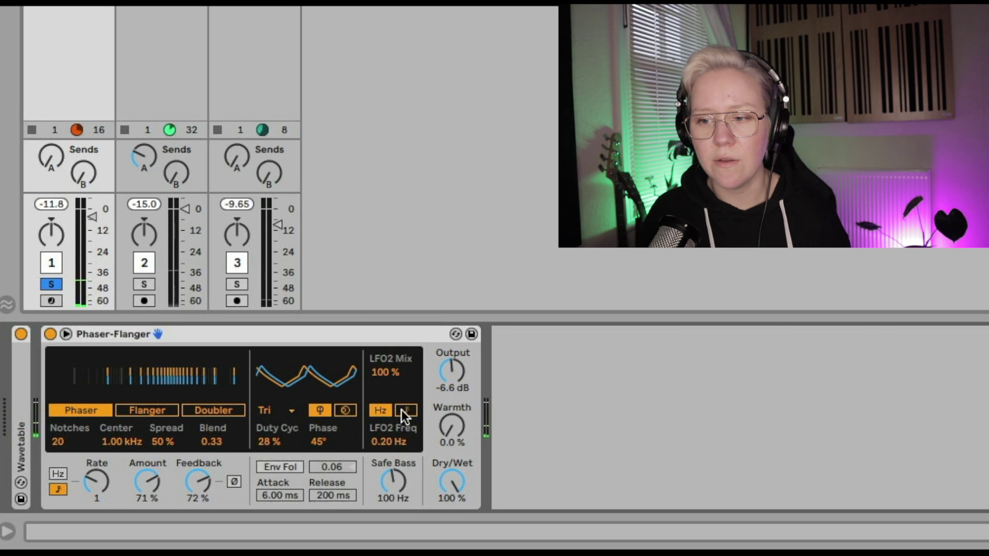
click(402, 410)
click(379, 412)
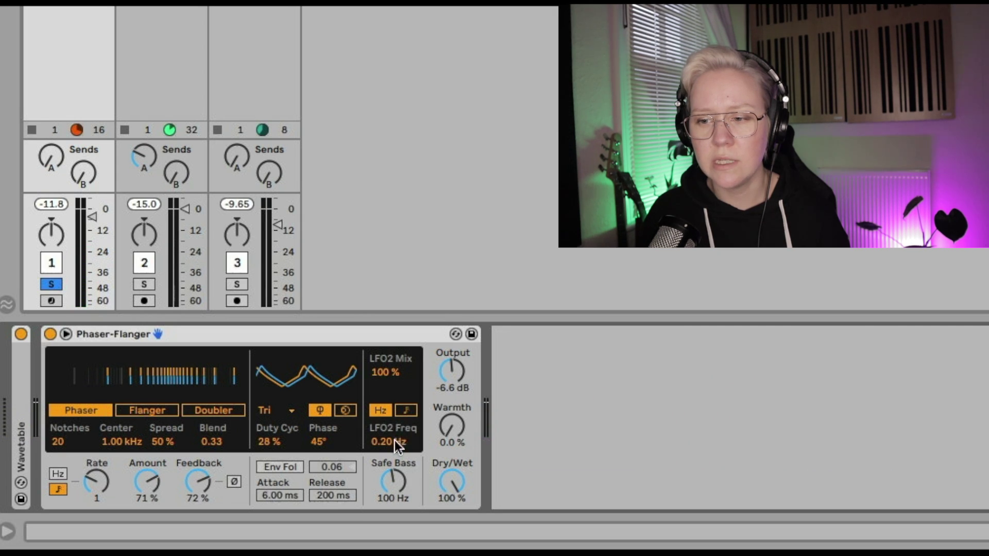
mouse_move(391, 442)
mouse_down()
mouse_move(391, 402)
mouse_move(390, 442)
mouse_up()
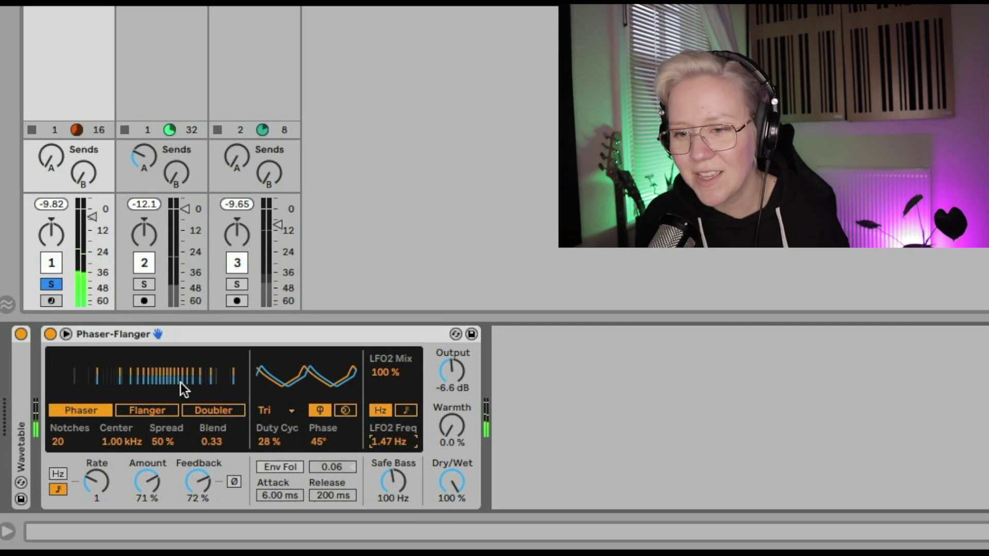
- Switch track 1's LFO2 to a tempo-synced Rate of 1 and set Safe Bass to 143 Hz
click(407, 411)
drag(387, 441, 386, 436)
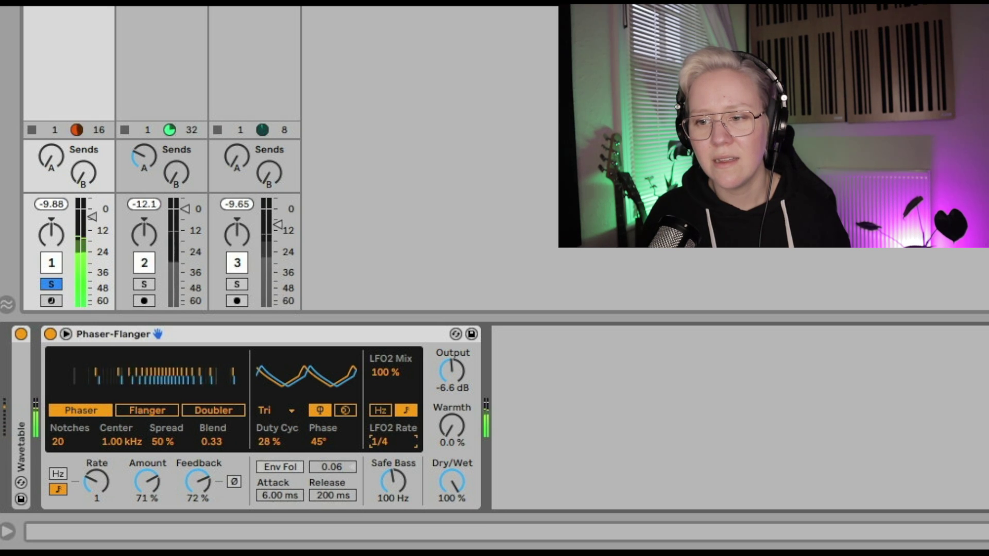
drag(385, 446, 385, 433)
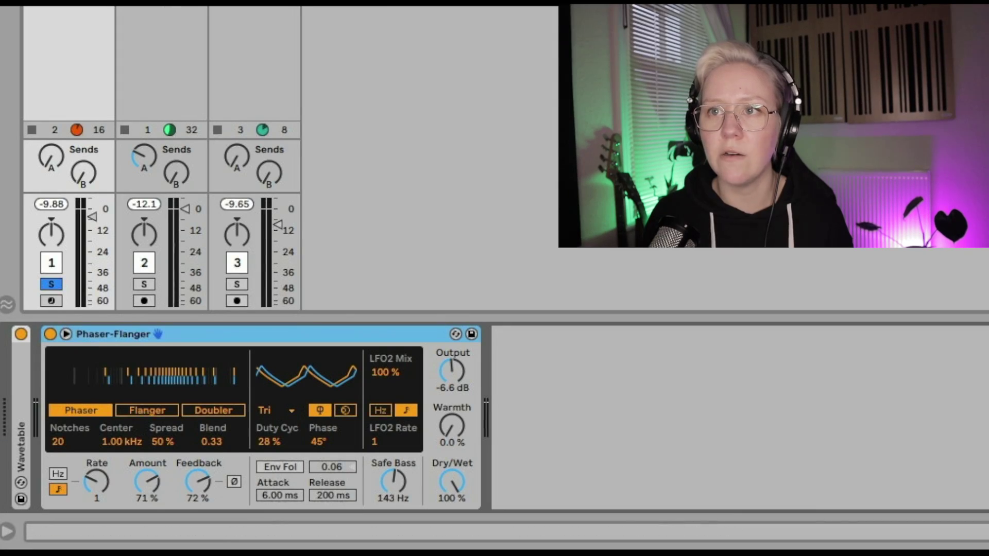
- Solo drum track 3, set Safe Bass to 321 Hz, and switch to Phaser mode with LFO2 Rate 1/2 and LFO2 Mix 80%
click(236, 285)
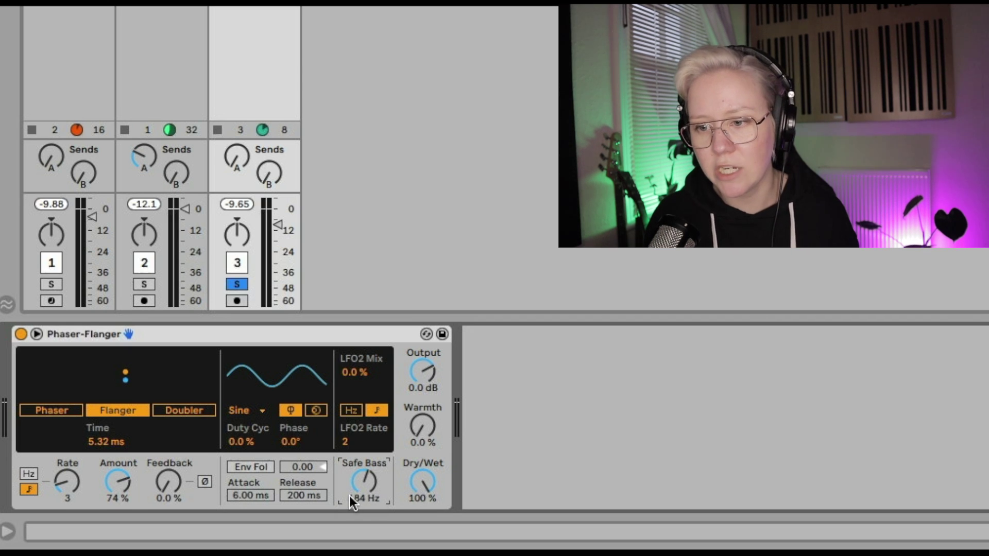
key(space)
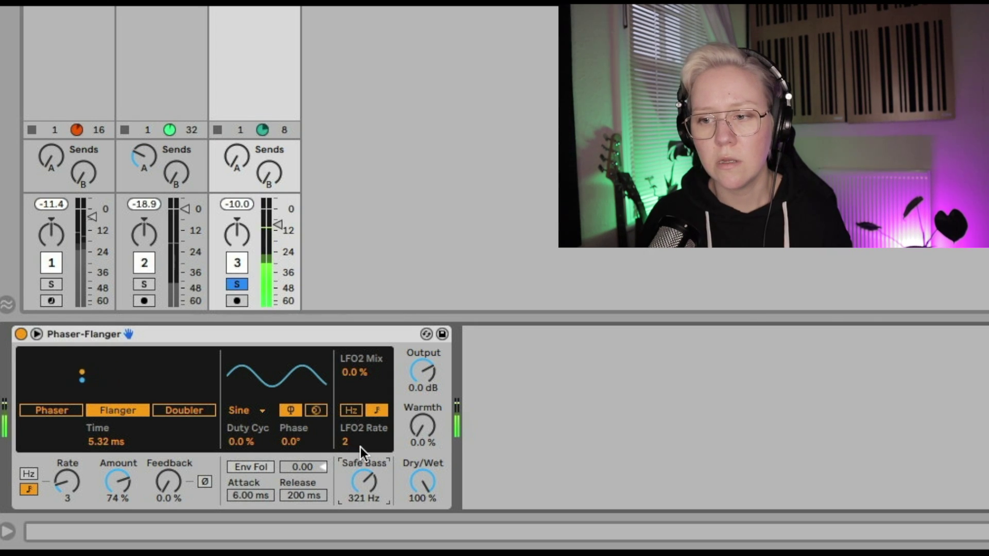
drag(352, 446, 353, 453)
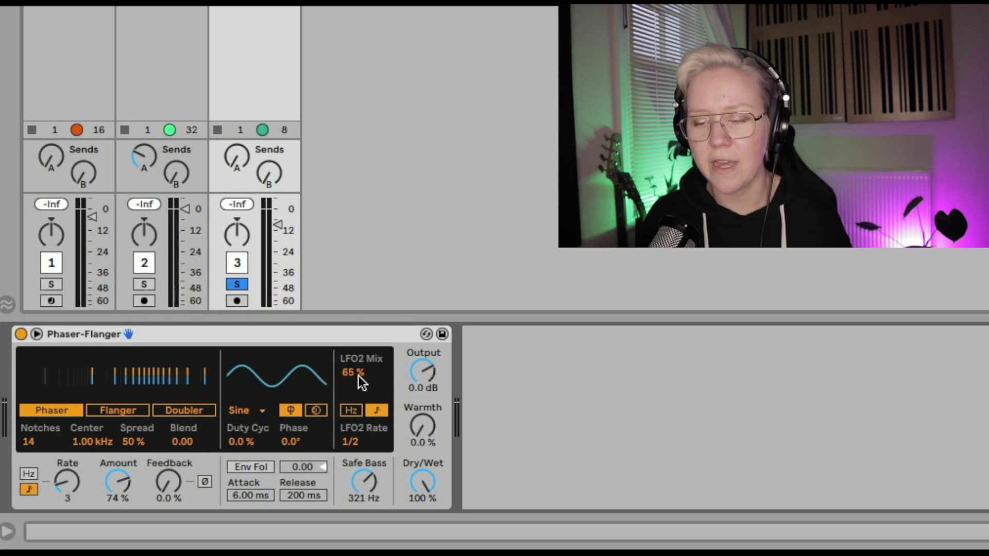
drag(358, 376, 358, 355)
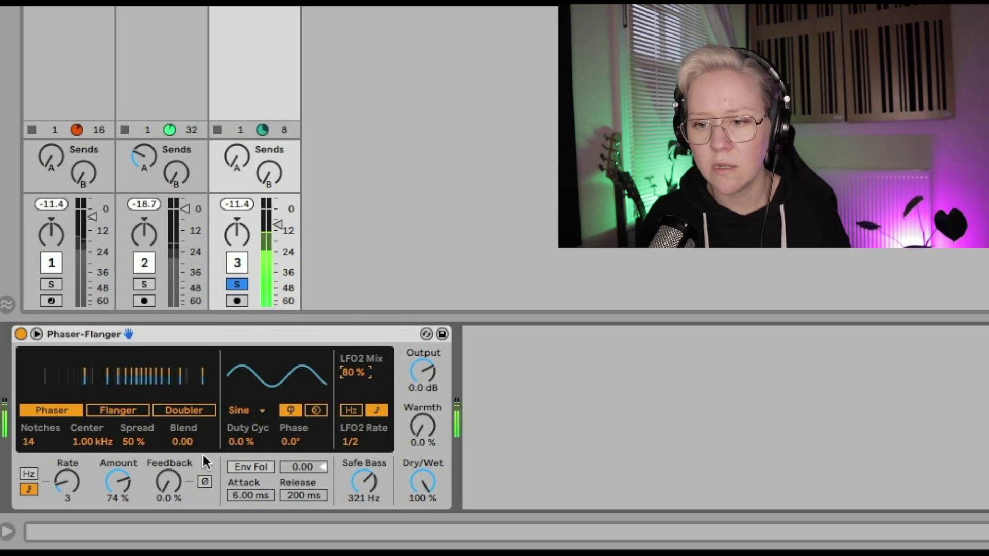
- Set drum track 3's Feedback to 29% and enable its envelope follower with Attack 2.20 ms and Release 259 ms
mouse_move(163, 475)
mouse_down()
mouse_move(162, 456)
mouse_move(164, 482)
mouse_up()
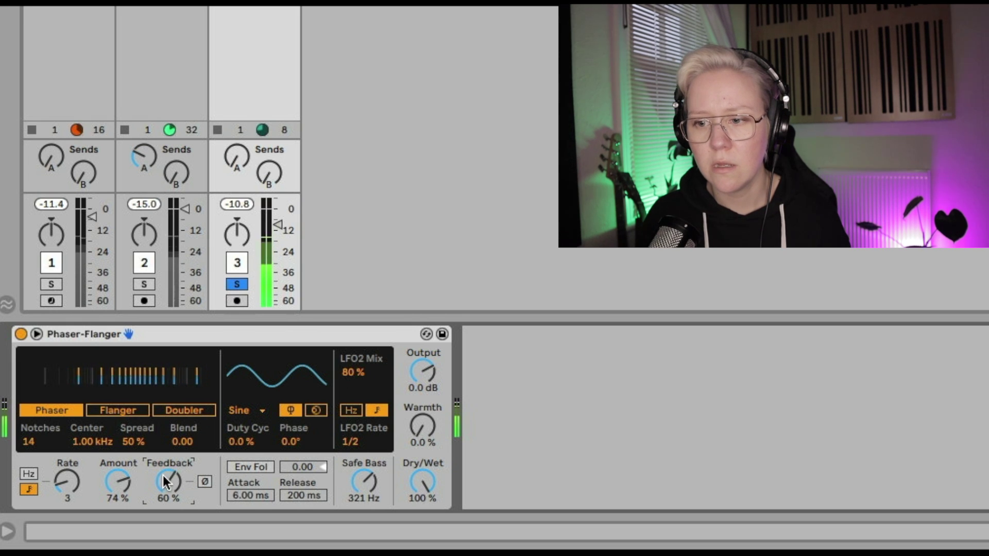
mouse_move(347, 442)
mouse_down()
mouse_move(347, 430)
mouse_move(346, 446)
mouse_up()
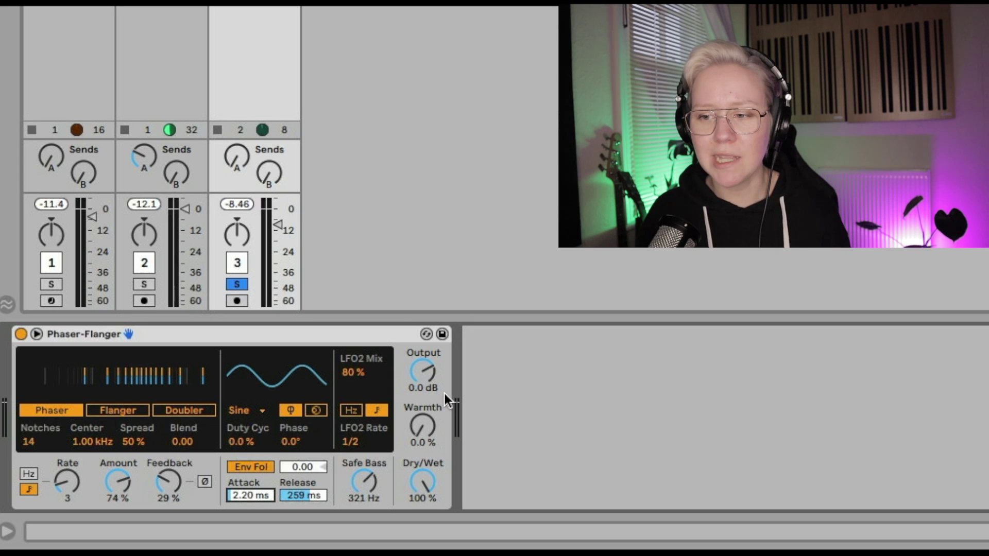
drag(427, 371, 428, 382)
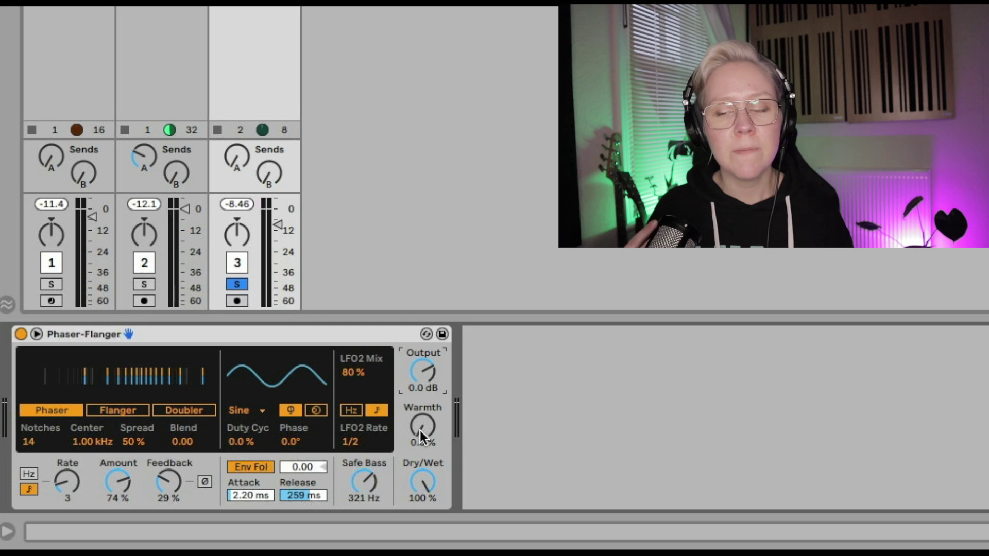
- Play the soloed drum track and try different Warmth amounts on its Phaser-Flanger
key(space)
drag(419, 431, 420, 341)
drag(422, 427, 423, 421)
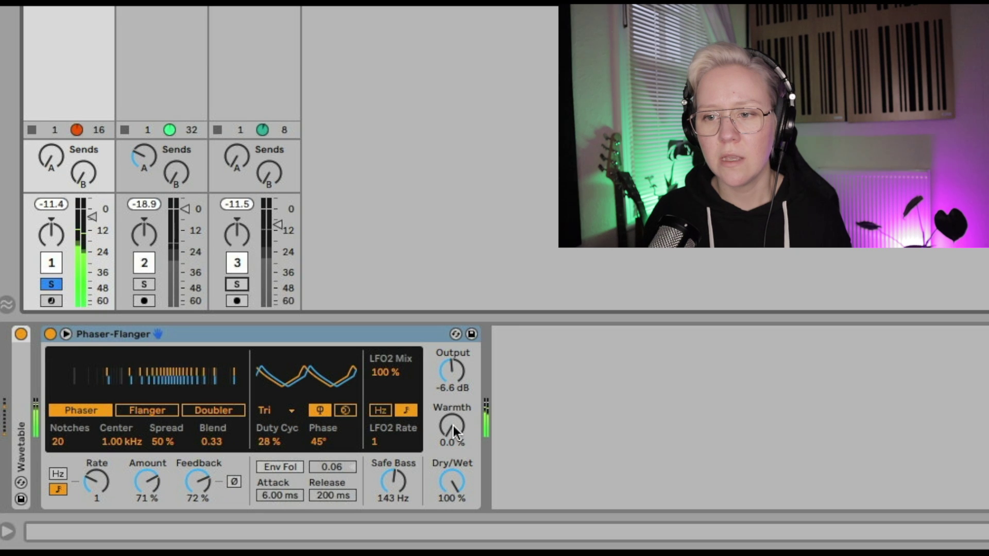
- Set track 1's Warmth to 21%, LFO2 Rate to 8 and Dry/Wet to 71%, and adjust its LFO Phase
drag(453, 426, 453, 371)
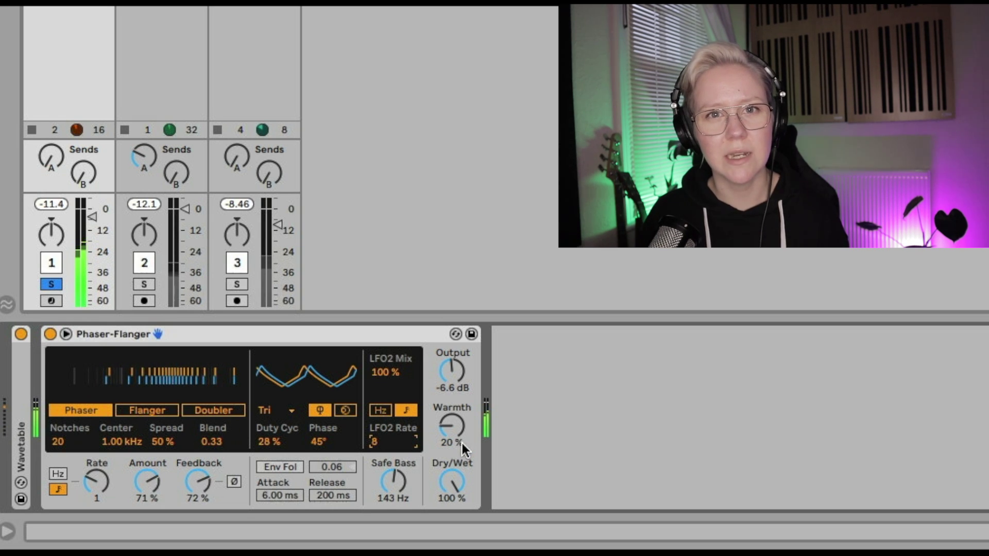
drag(454, 432, 453, 426)
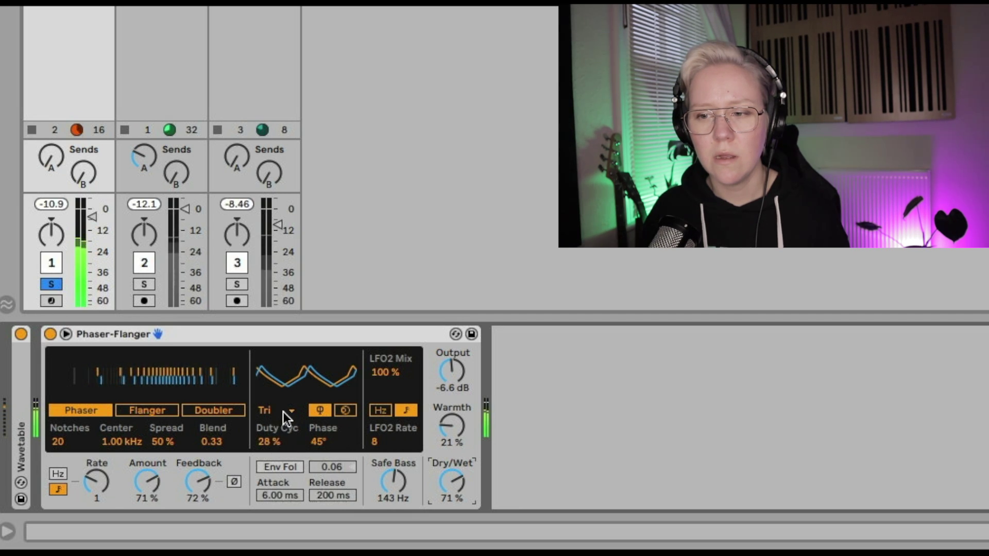
drag(319, 439, 319, 466)
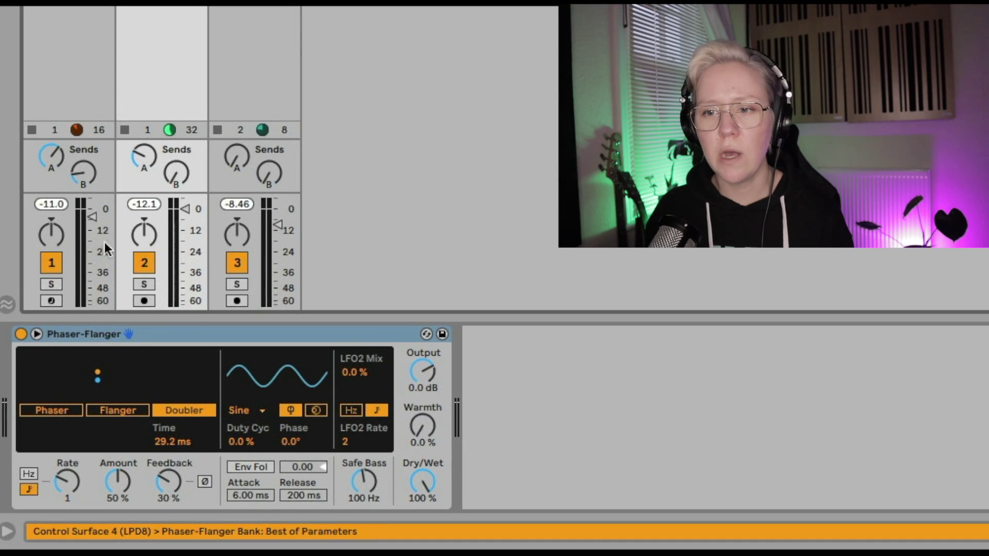
- Solo vocal track 2 and set the Warmth of its Doubler effect to 58%
click(147, 284)
click(423, 425)
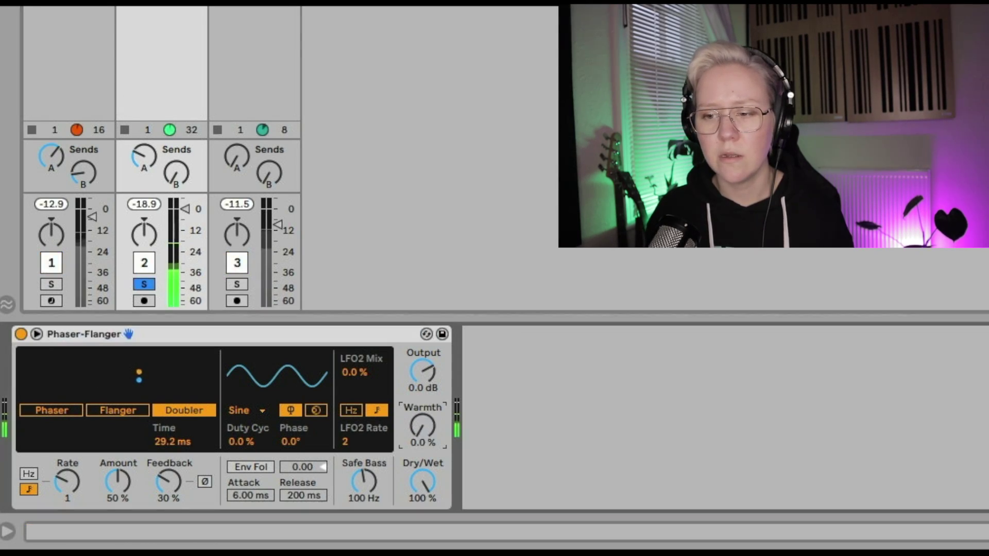
drag(423, 426, 422, 392)
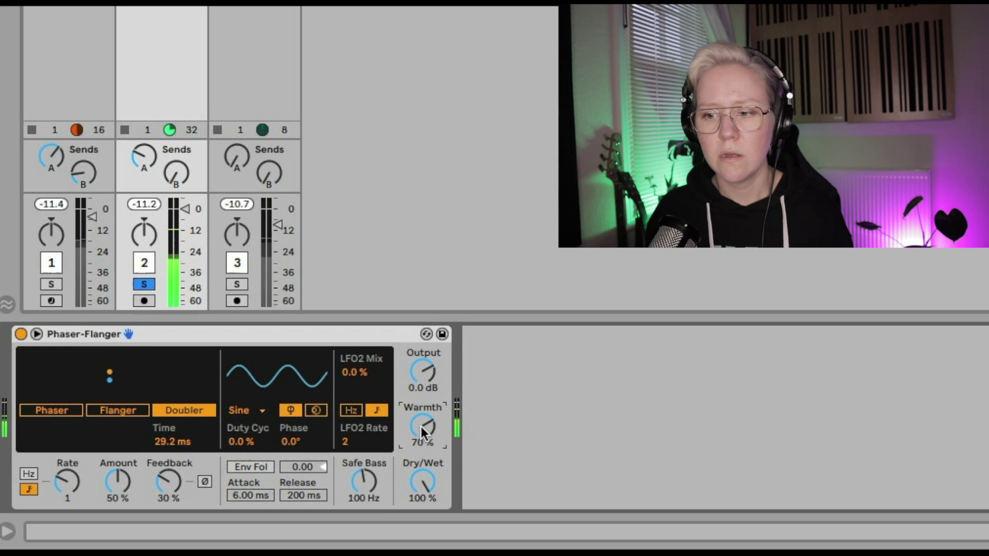
drag(423, 432, 423, 438)
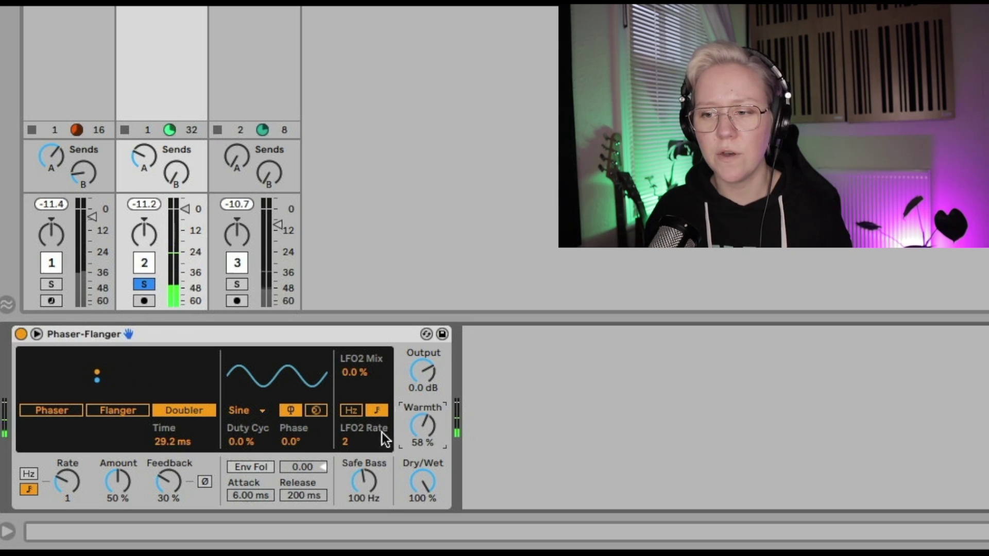
- Set the vocal track's Feedback to 34% and blend the Doubler with Dry/Wet at 61%
drag(428, 485, 428, 516)
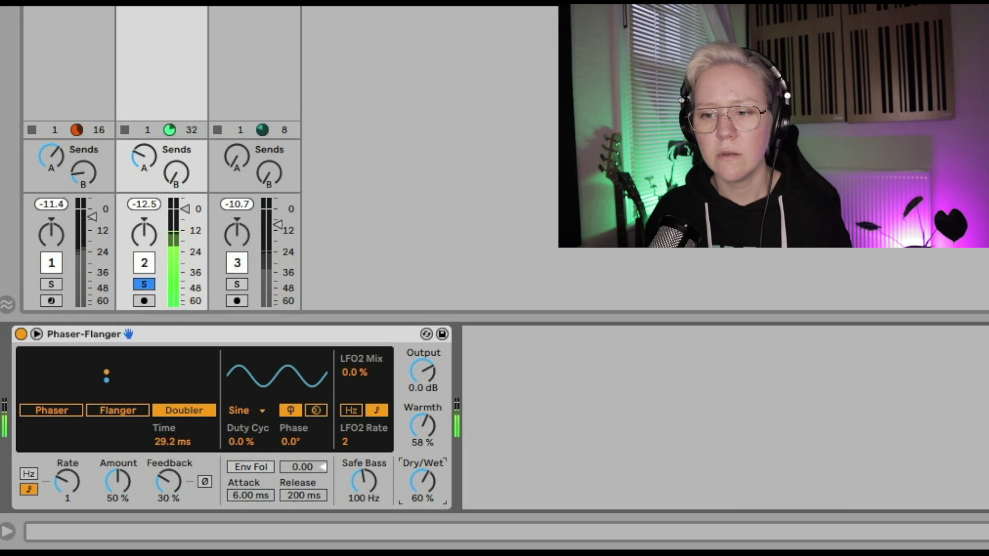
mouse_move(171, 474)
mouse_down()
mouse_move(171, 463)
mouse_move(171, 472)
mouse_up()
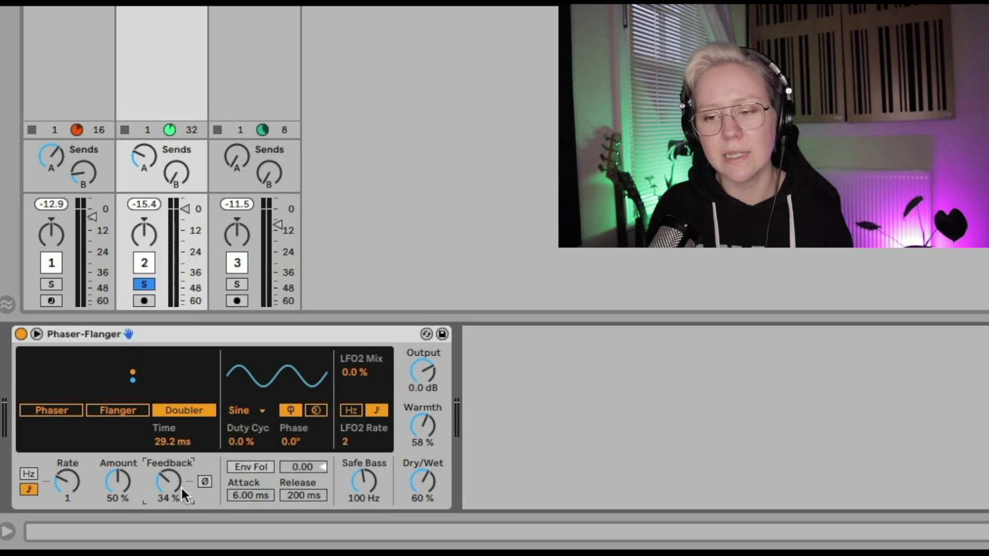
mouse_move(181, 487)
mouse_down()
mouse_move(182, 506)
mouse_move(181, 487)
mouse_up()
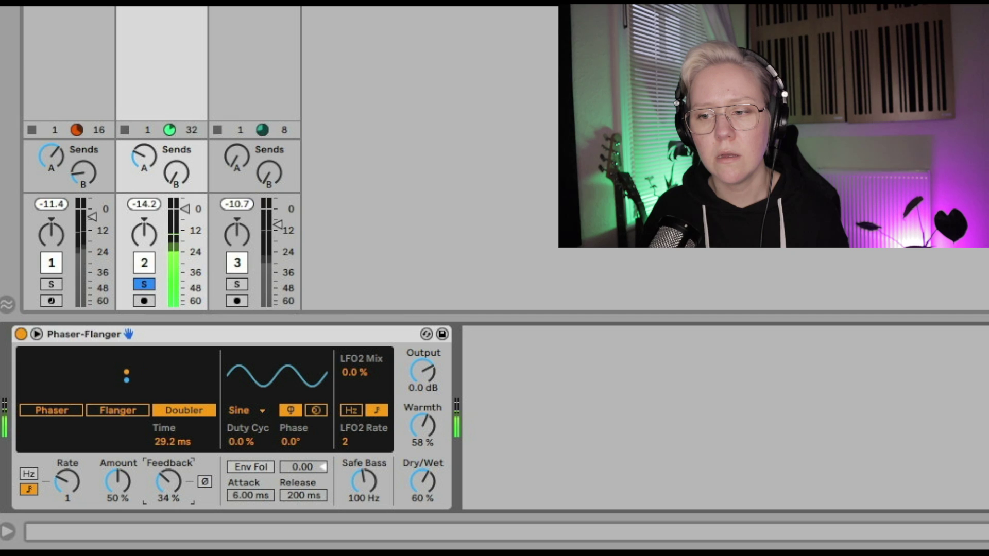
drag(423, 481, 422, 488)
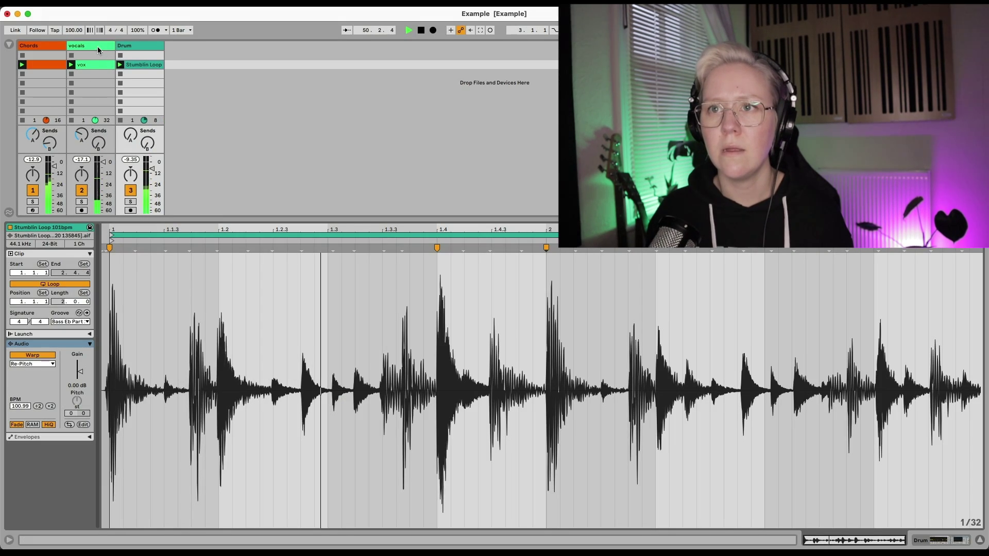
- Raise the vocals track's Reverb send, set its Delay send to -29.0 dB, and stop playback
click(97, 45)
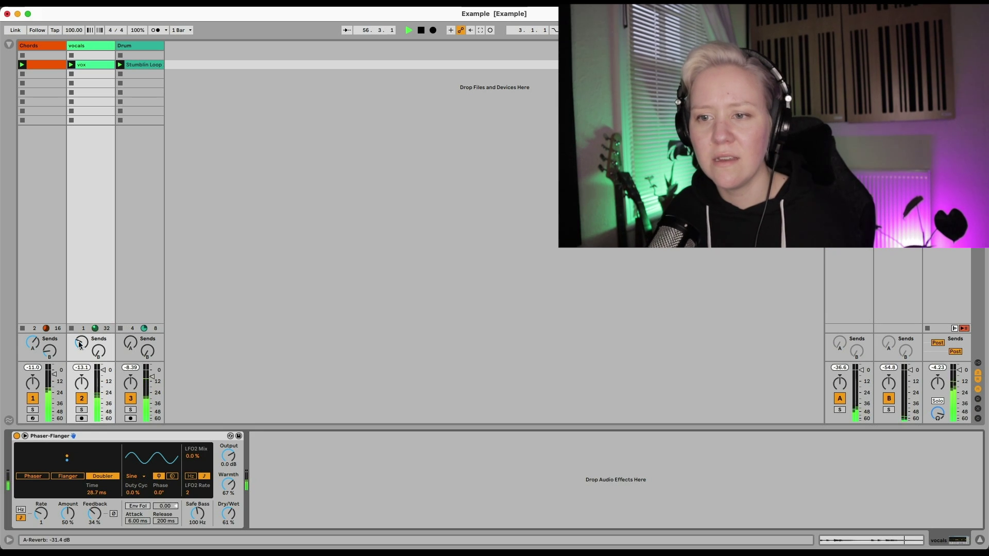
drag(80, 345, 80, 335)
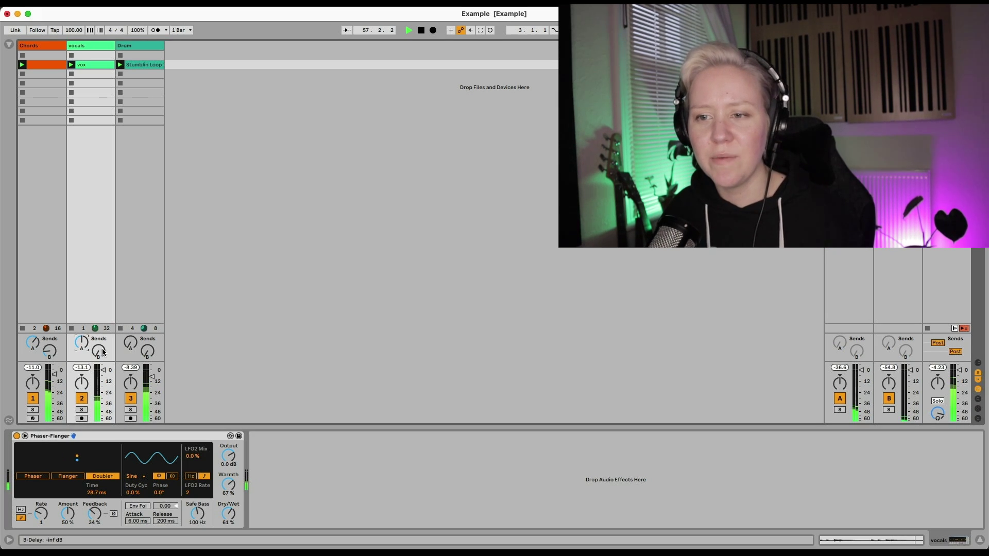
drag(102, 352, 104, 353)
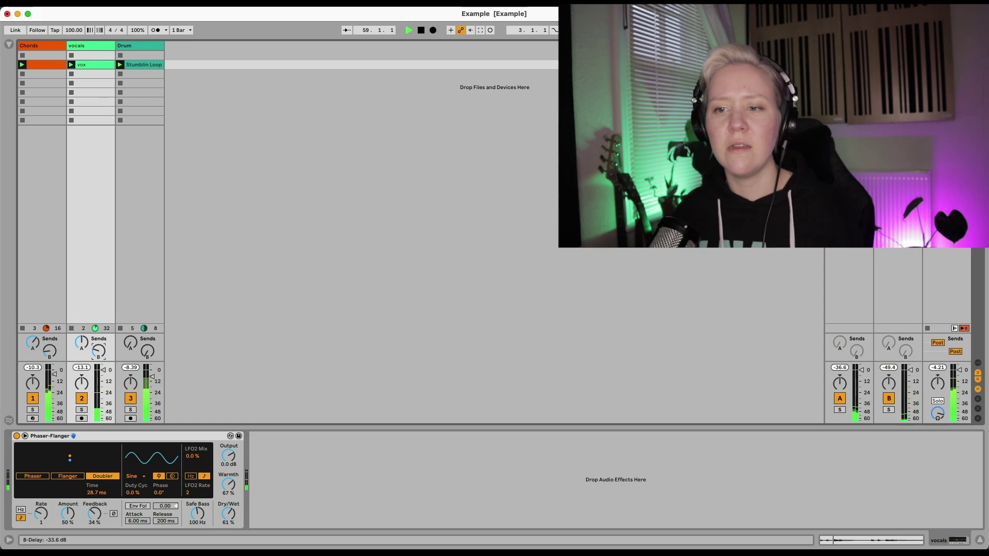
drag(98, 351, 99, 351)
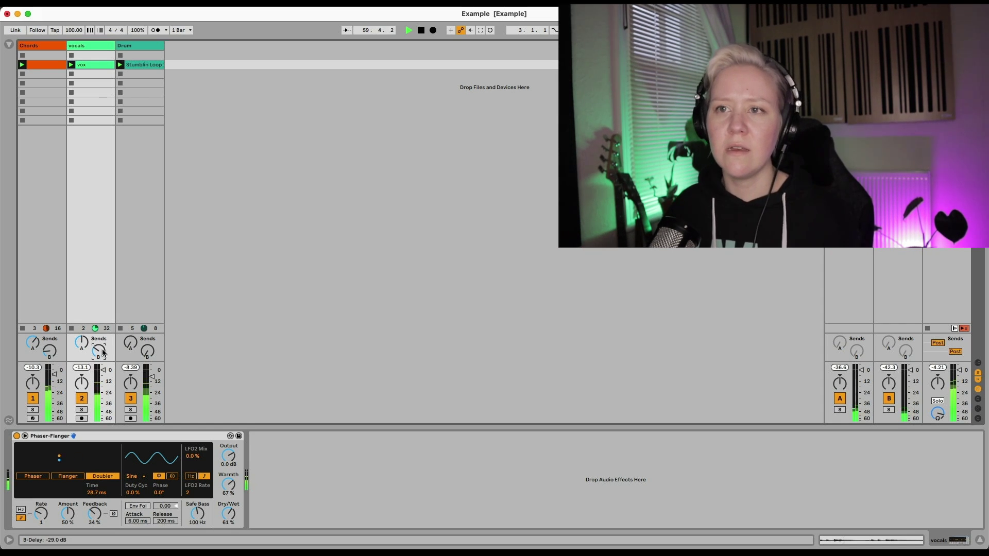
key(space)
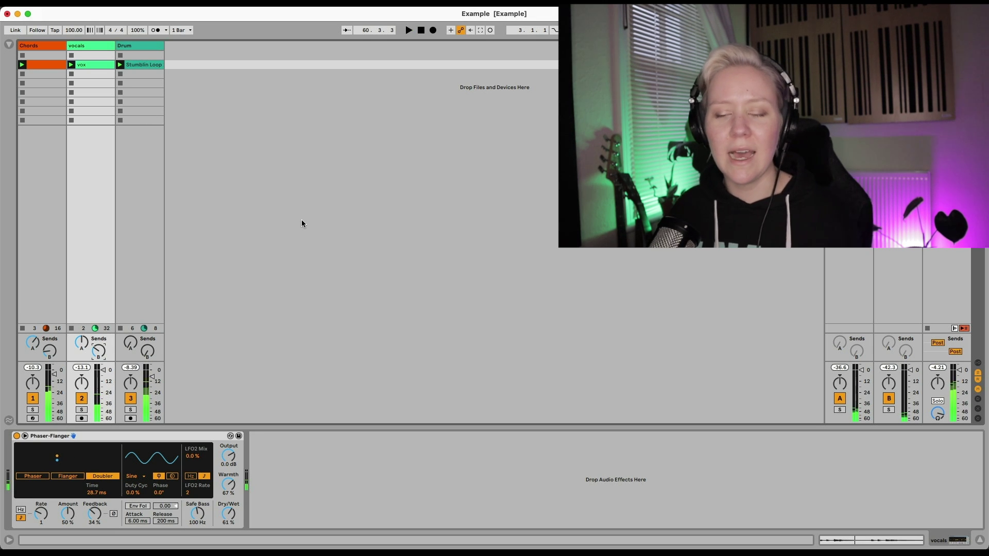